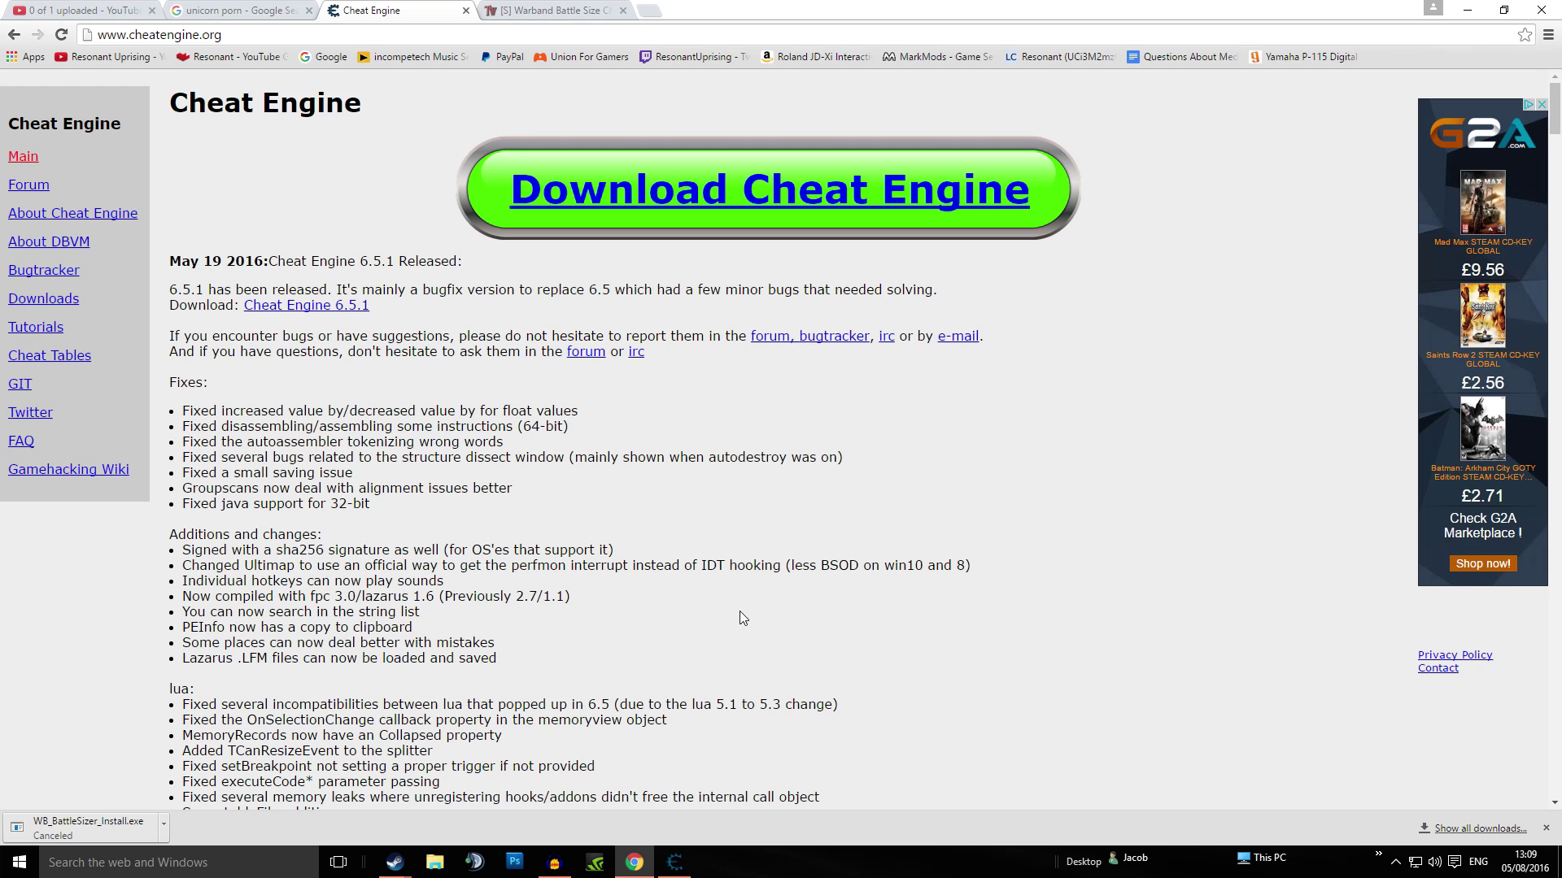
View the Warband Battle Size Changer forum thread and its download page, and minimize the browser
left_click(525, 10)
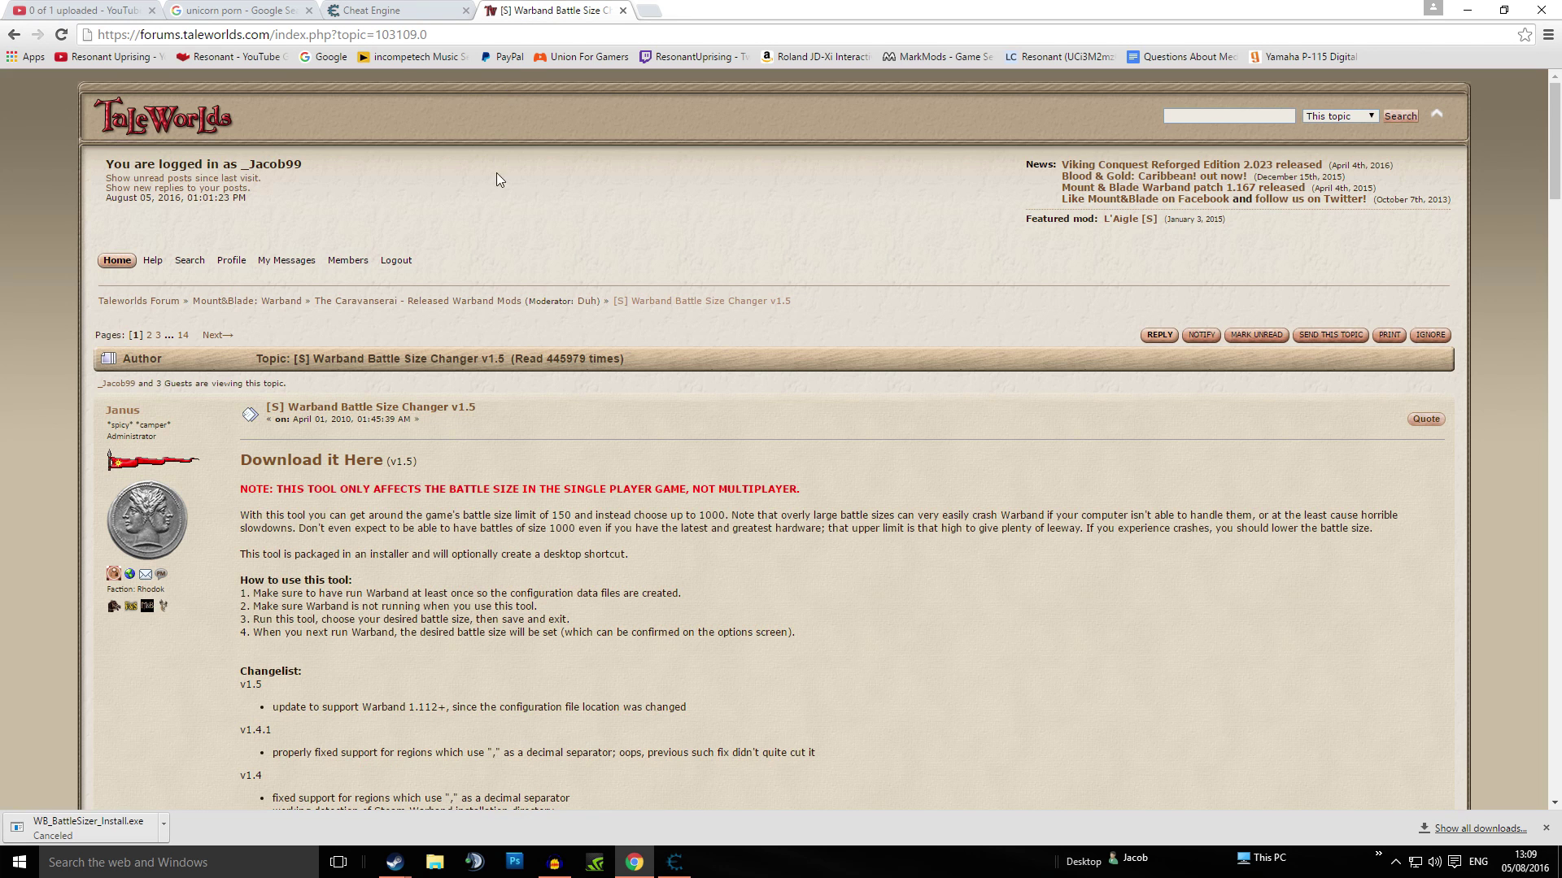
left_click(310, 460)
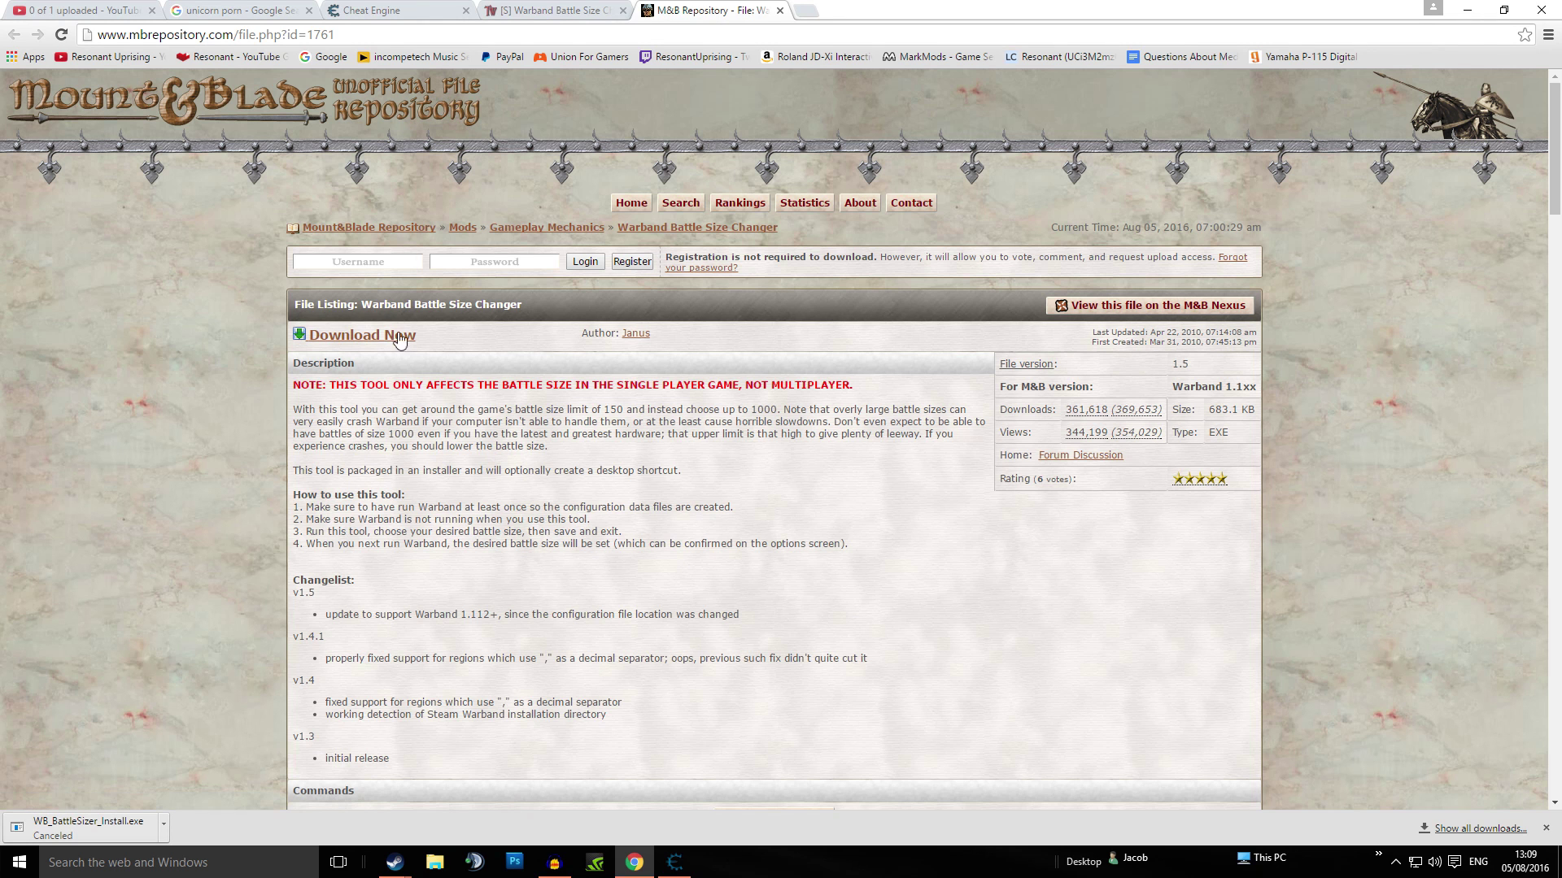
left_click(779, 10)
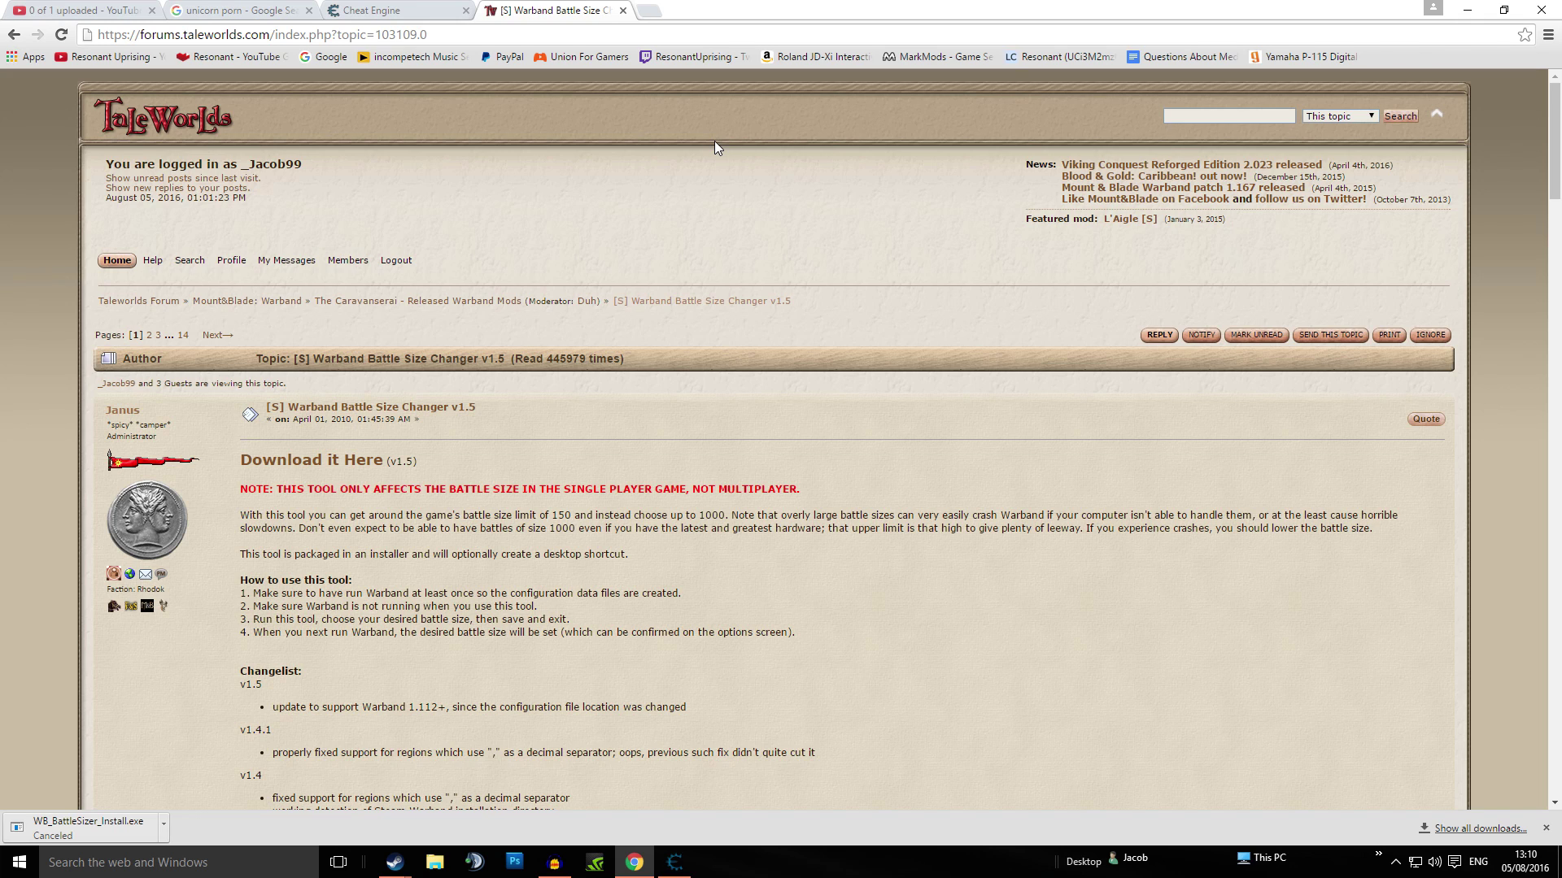
left_click(1461, 12)
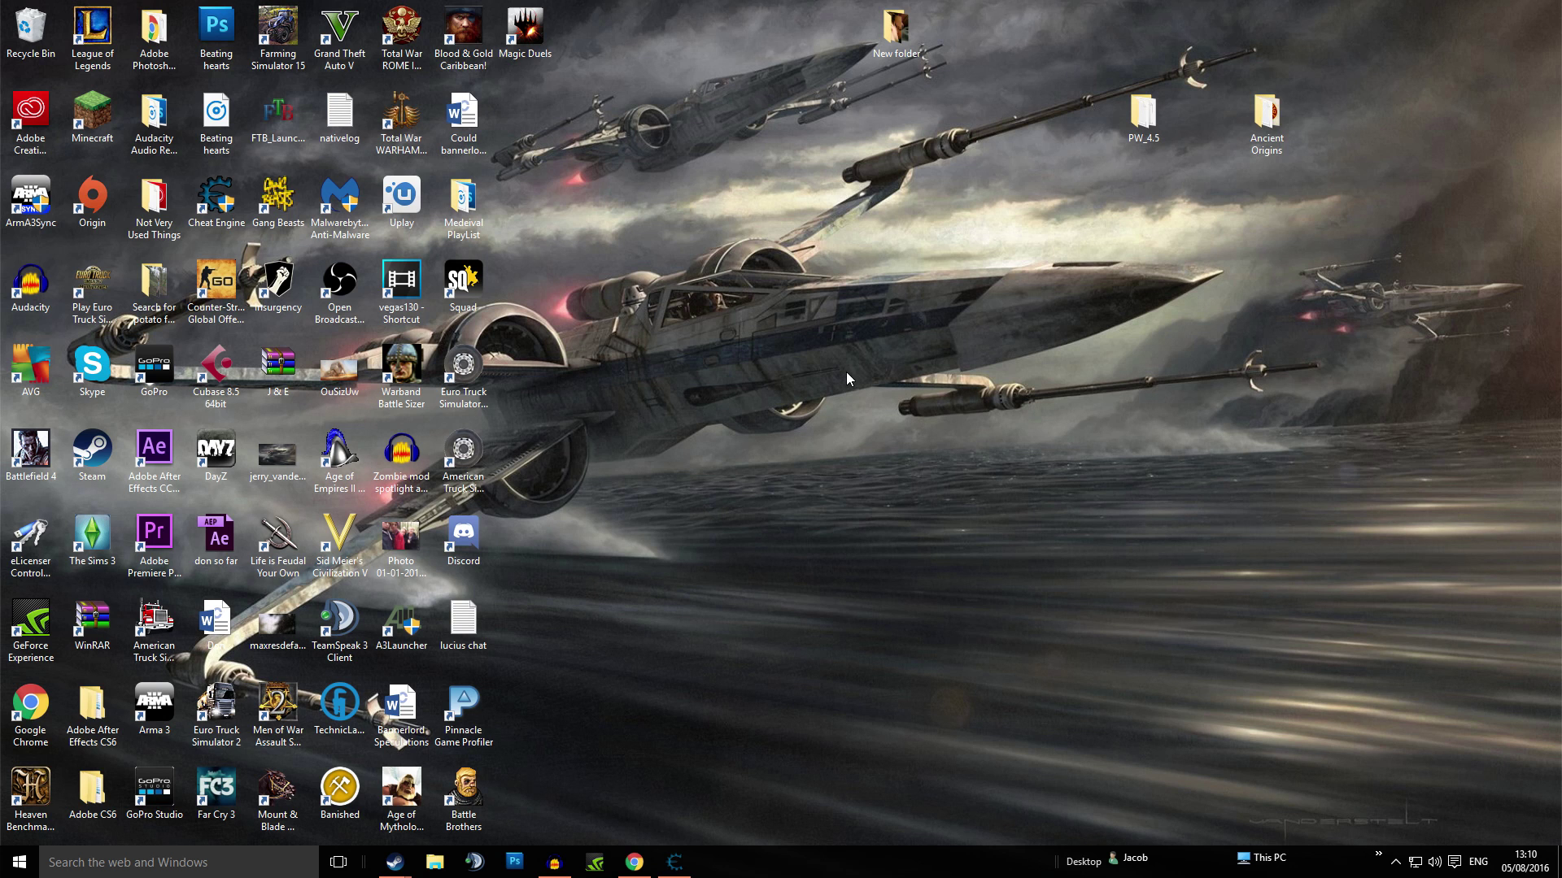
Bring up Cheat Engine, launch Warband Battle Sizer from the desktop, and arrange the windows so they do not overlap
left_click(674, 861)
left_click_drag(1112, 308, 1024, 235)
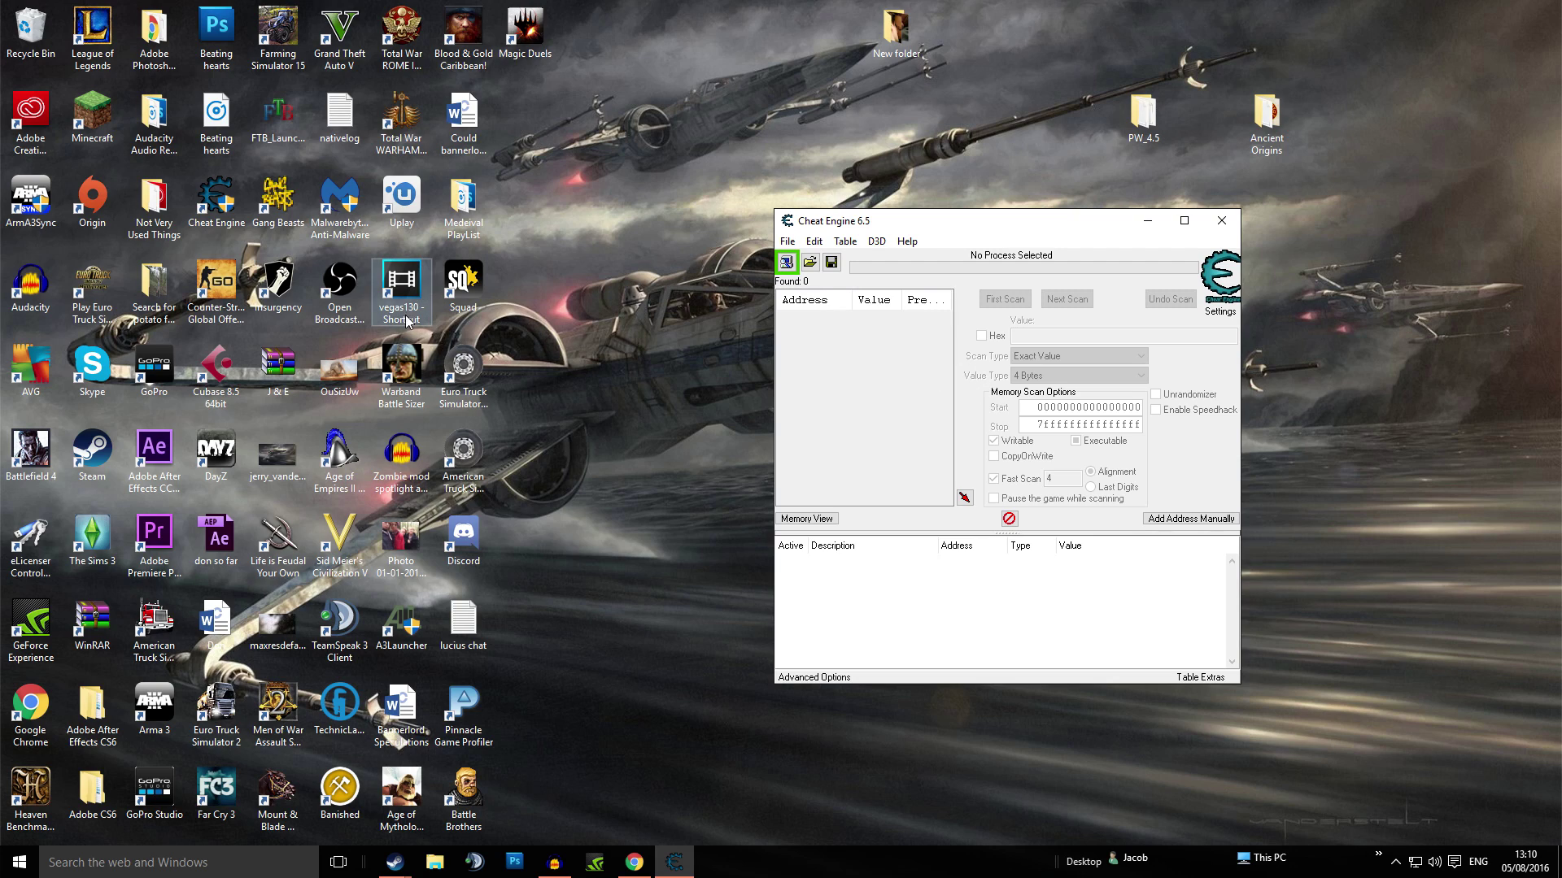
double_click(401, 368)
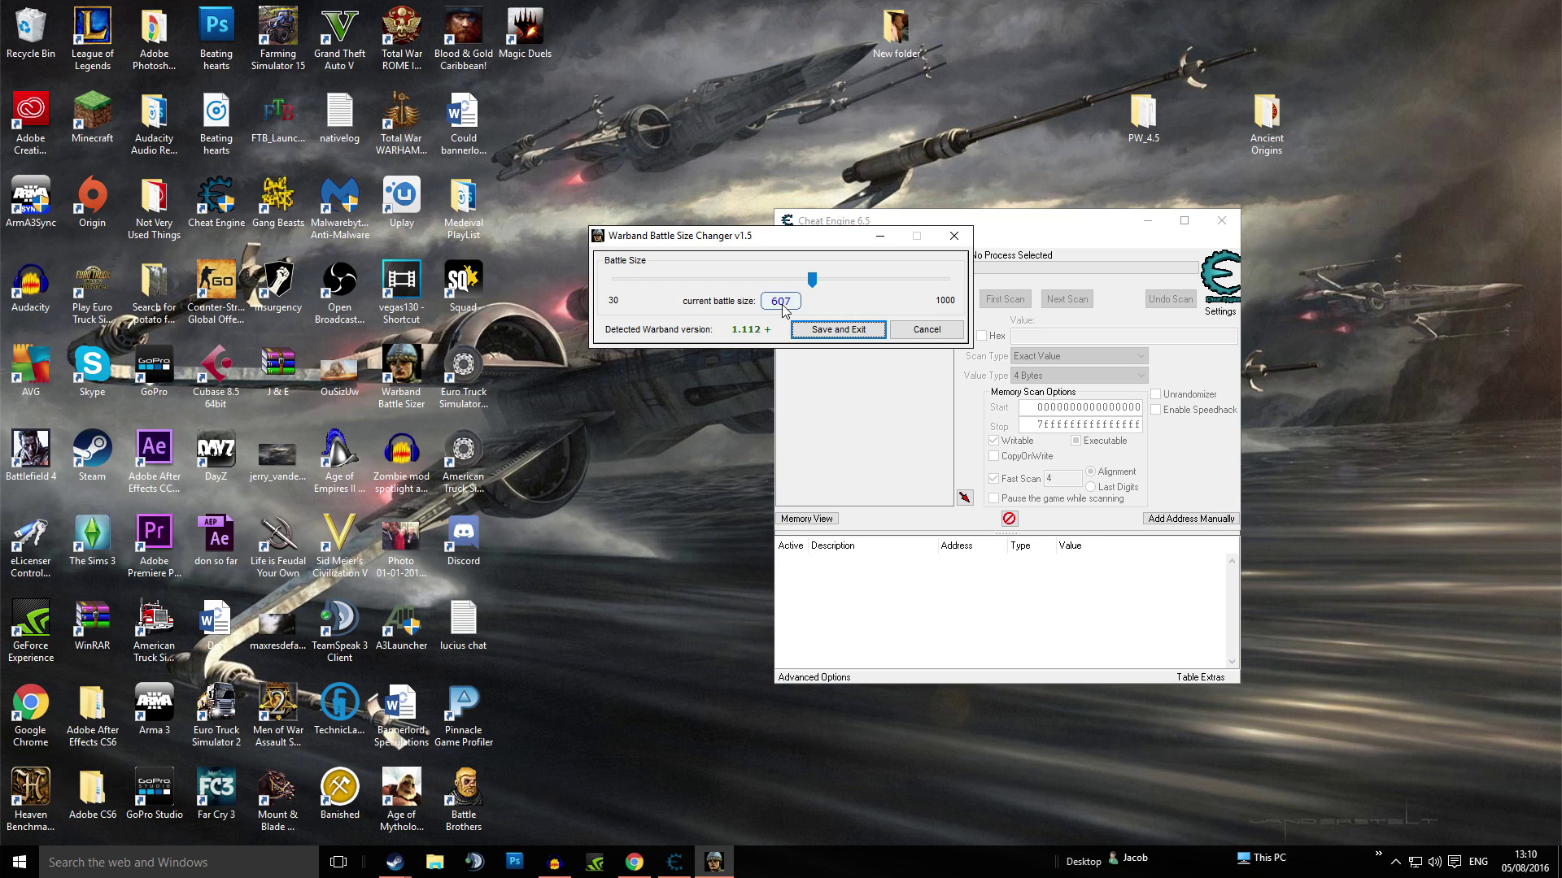
left_click_drag(1040, 225, 1231, 221)
Set the Warband battle size to 511, save and exit the tool, and accept the large-battle notice
left_click_drag(837, 241, 751, 281)
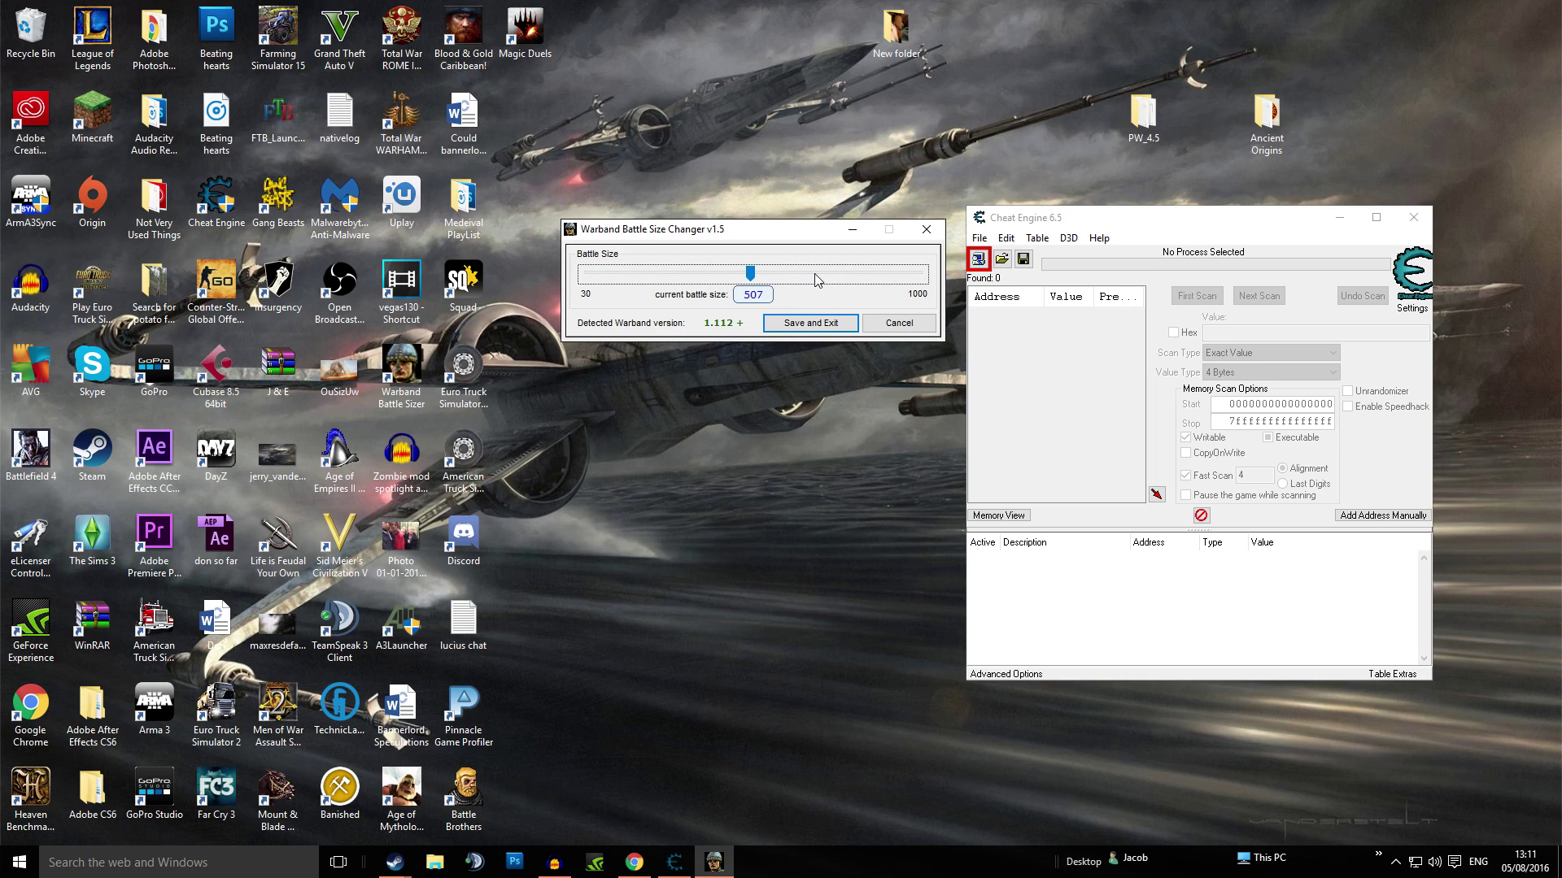
mouse_move(752, 276)
left_mouse_down()
mouse_move(607, 270)
mouse_move(621, 267)
mouse_move(597, 282)
mouse_move(650, 276)
mouse_move(592, 281)
mouse_move(755, 277)
left_mouse_up()
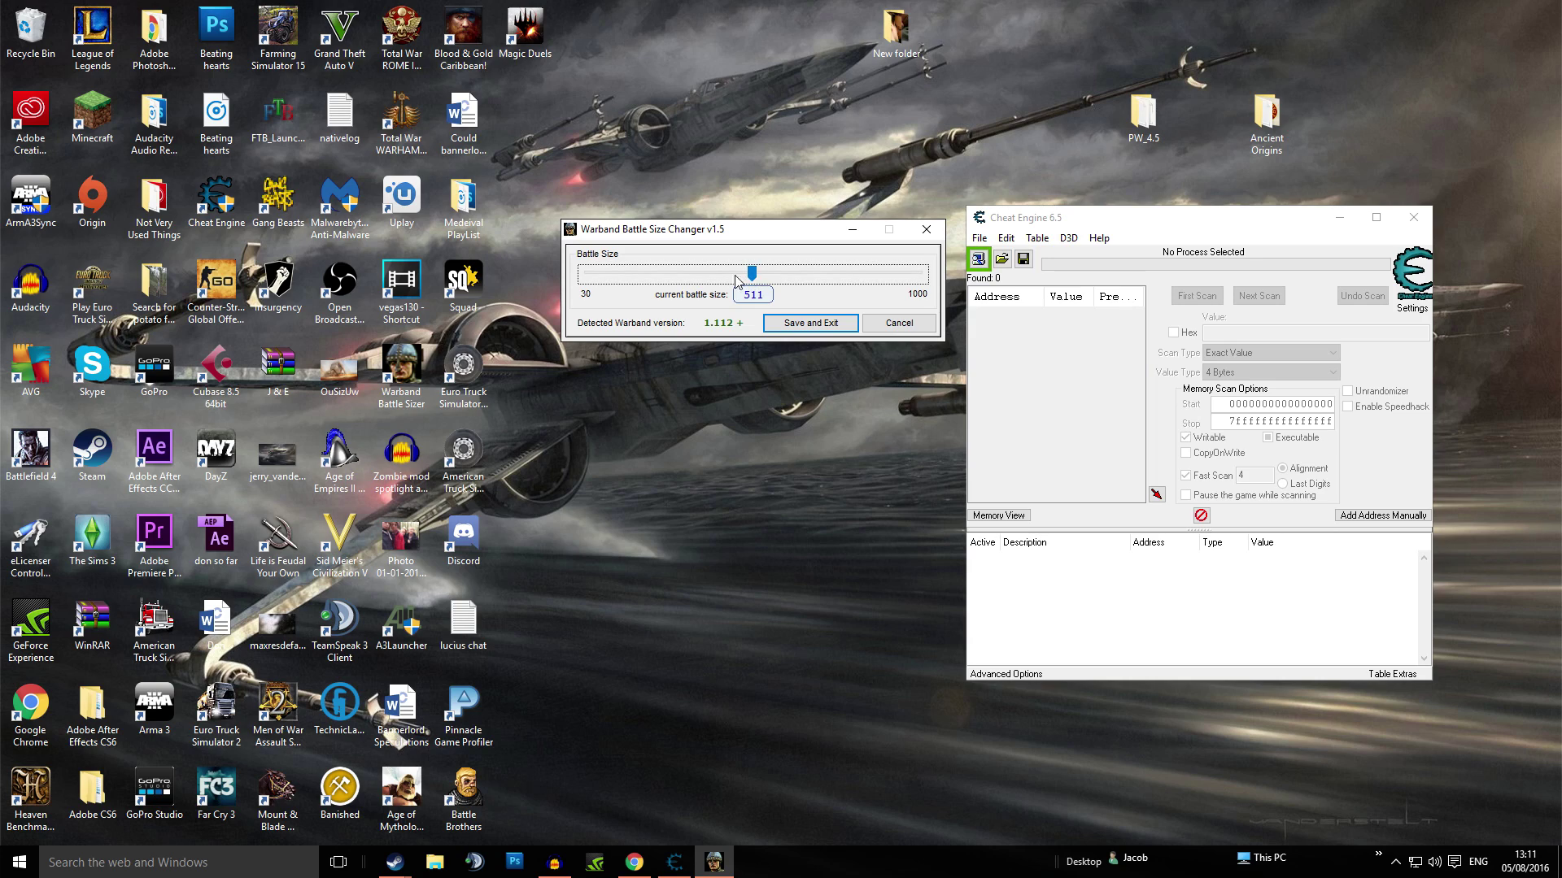
left_click(809, 324)
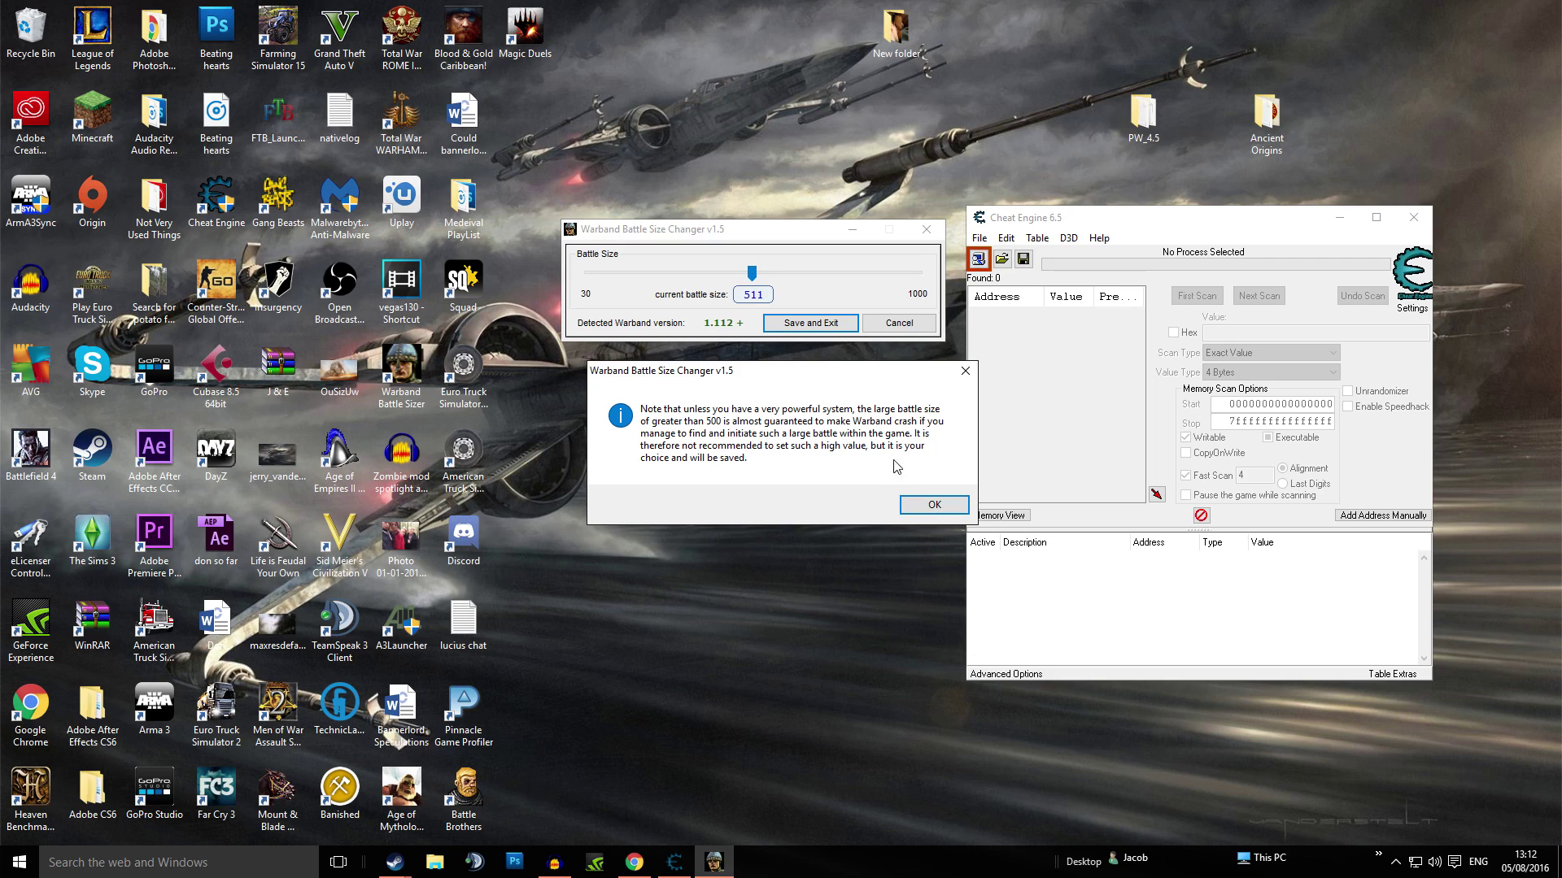
left_click(932, 502)
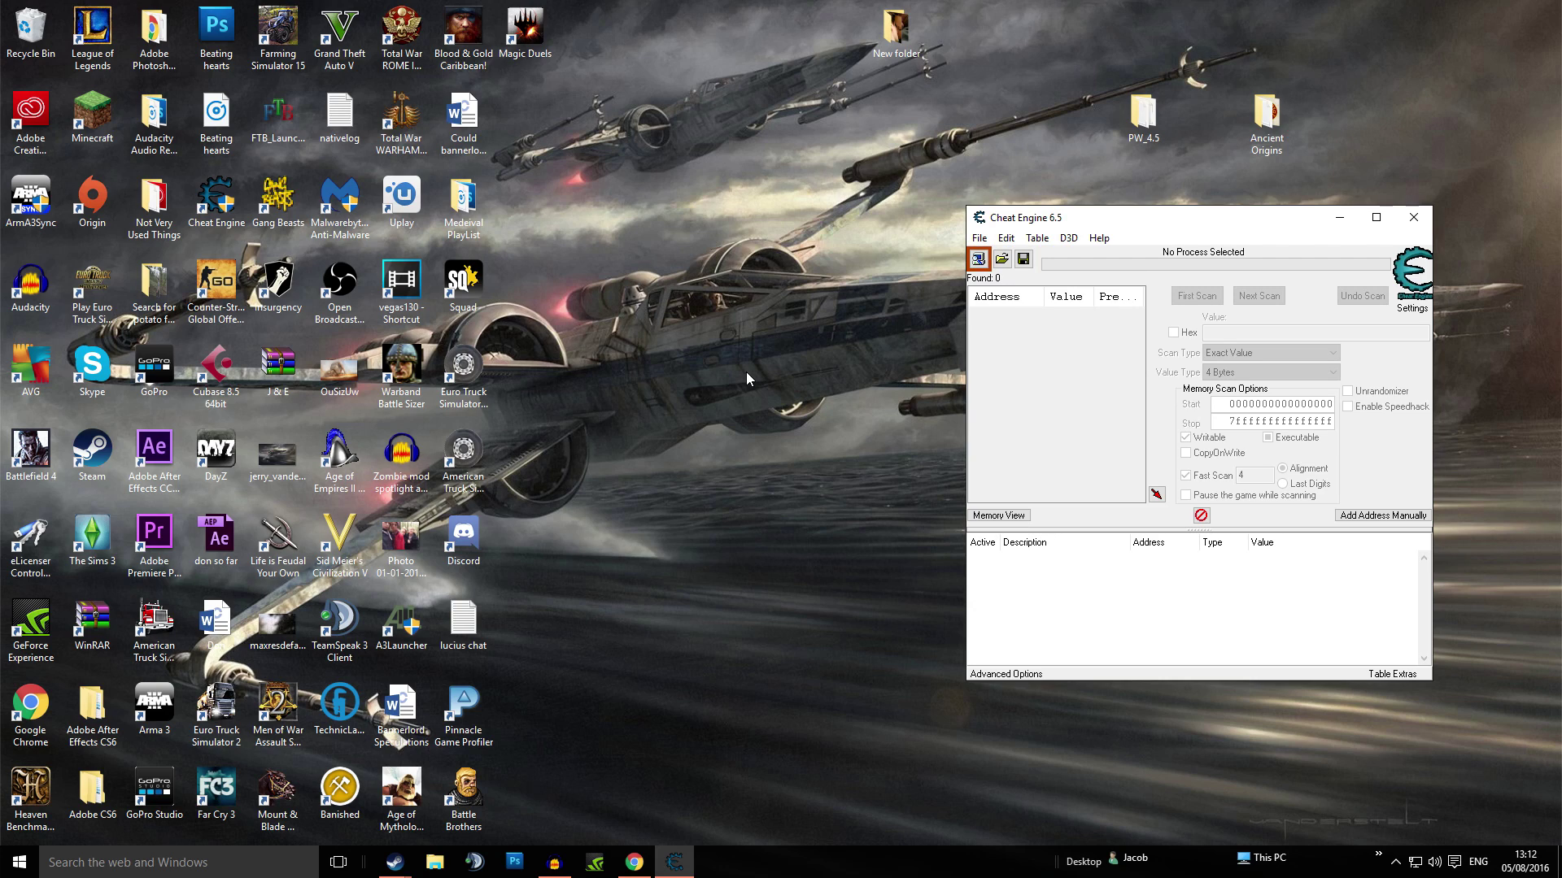
Reposition the Cheat Engine window, bring up Mount & Blade Warband and switch the game to windowed mode
left_click_drag(1273, 219, 896, 191)
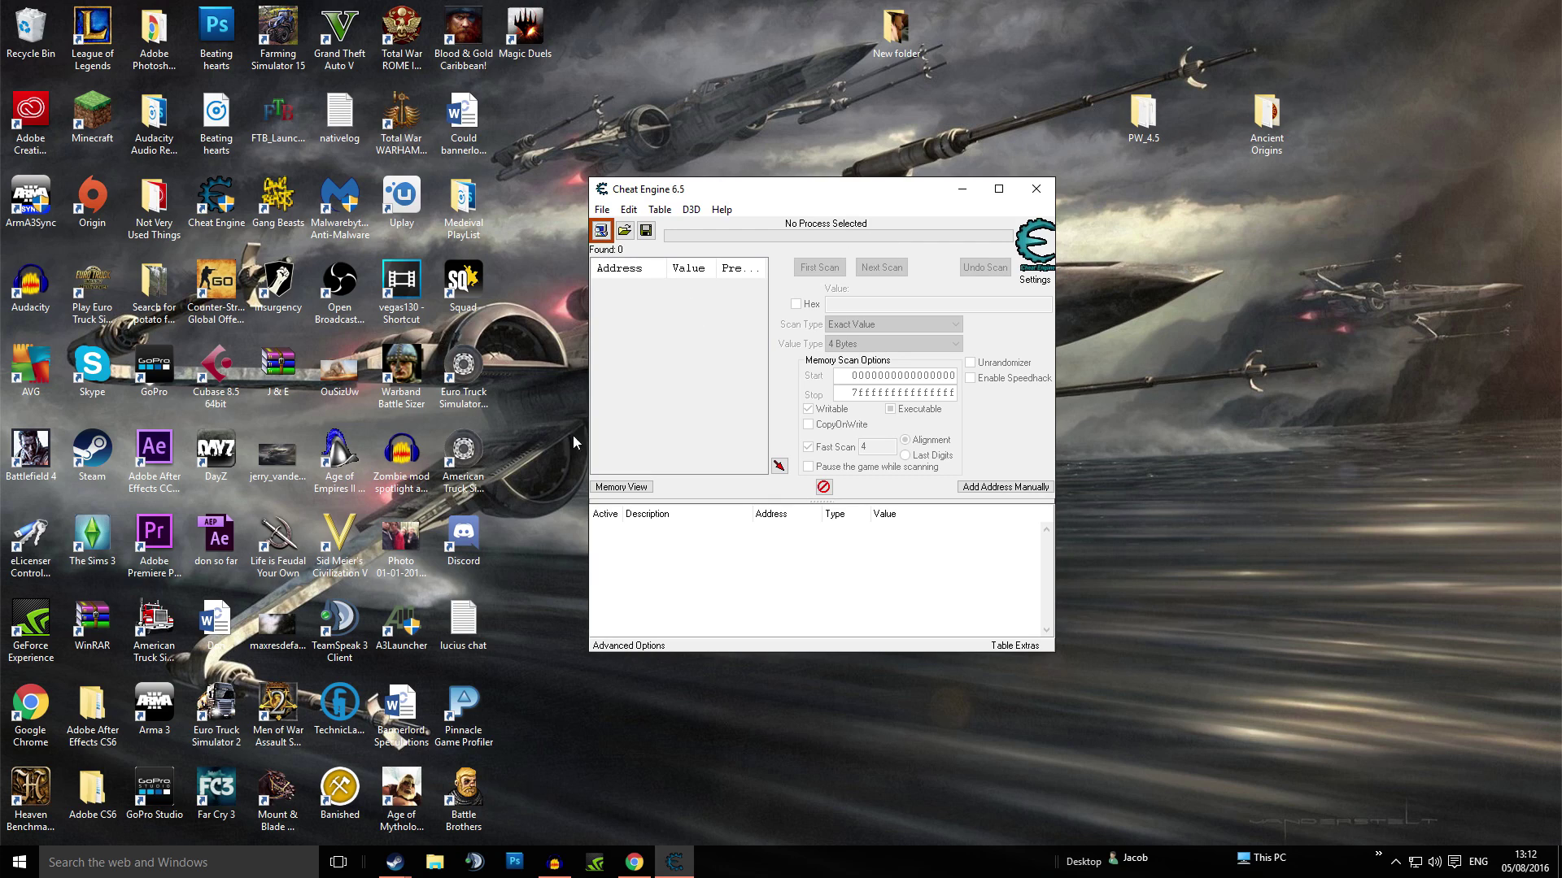
left_click(393, 773)
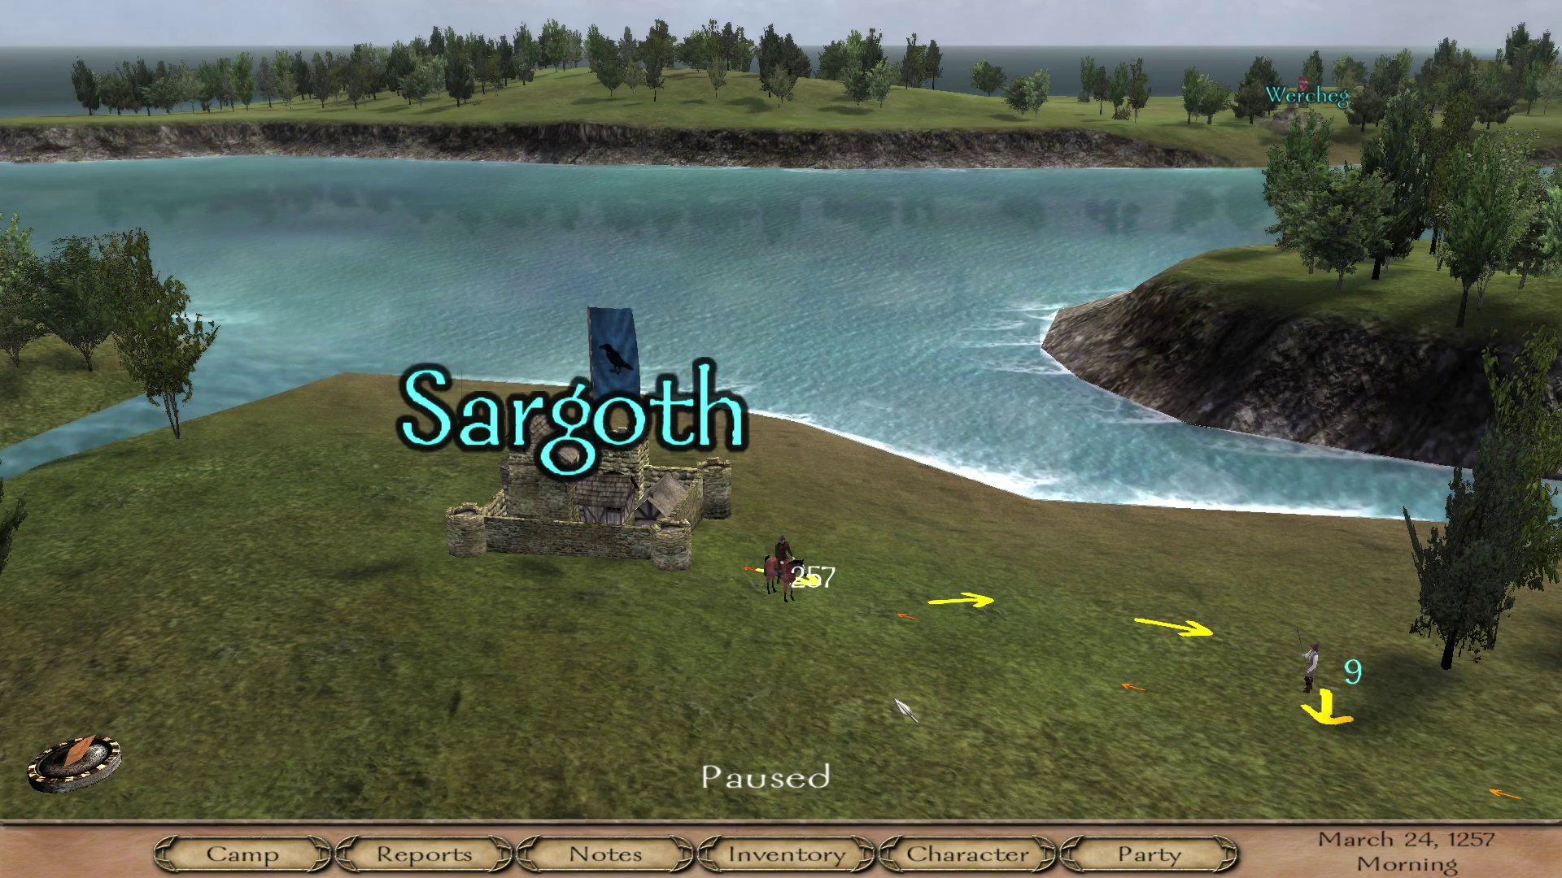
key("alt+Return")
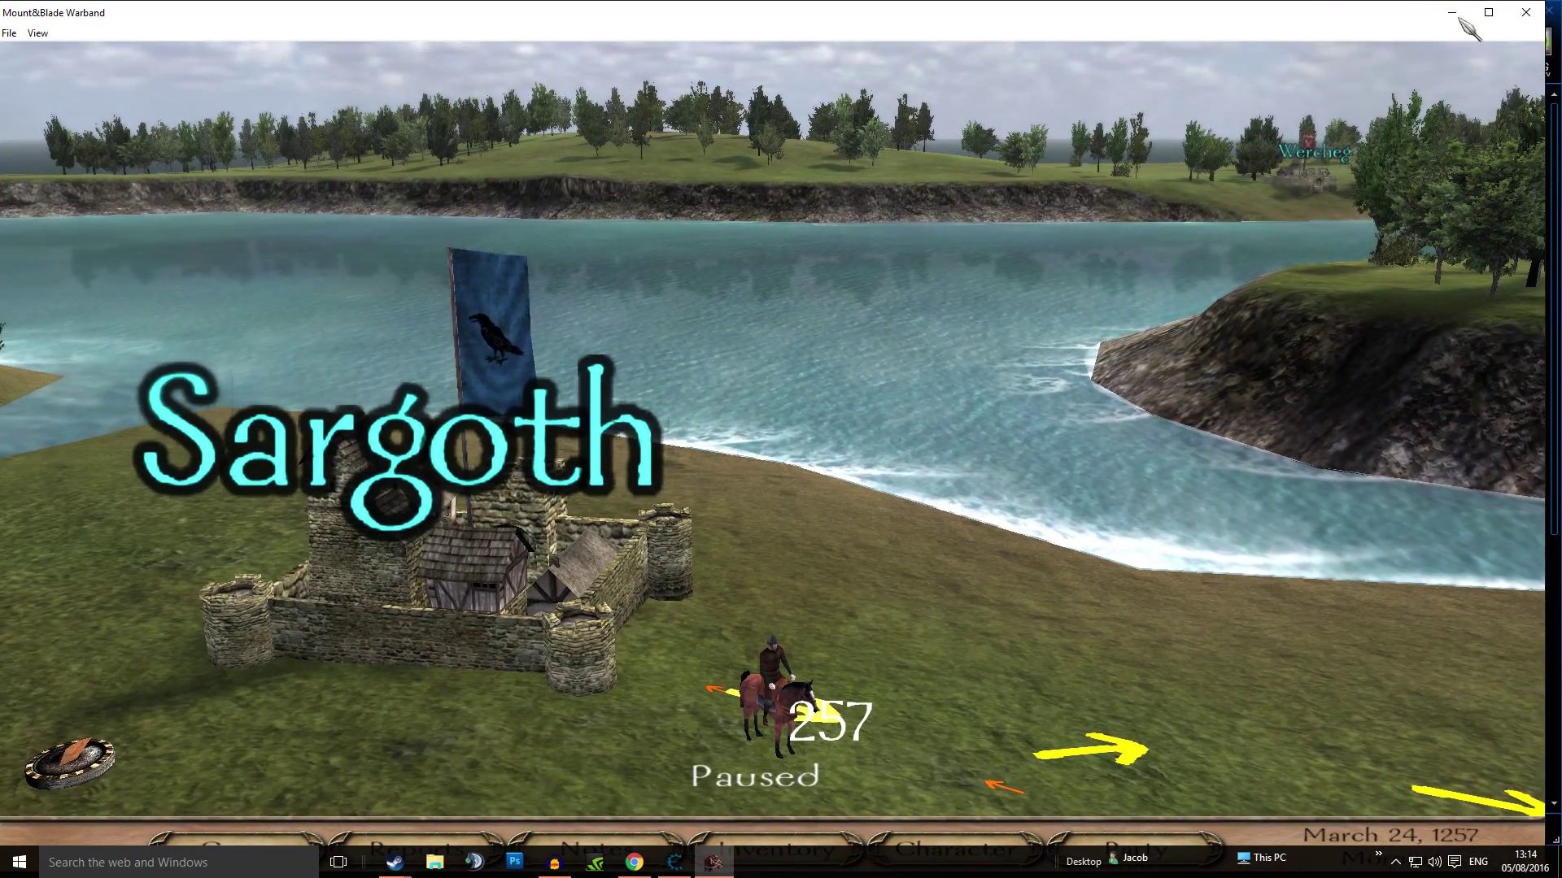
left_click(1489, 12)
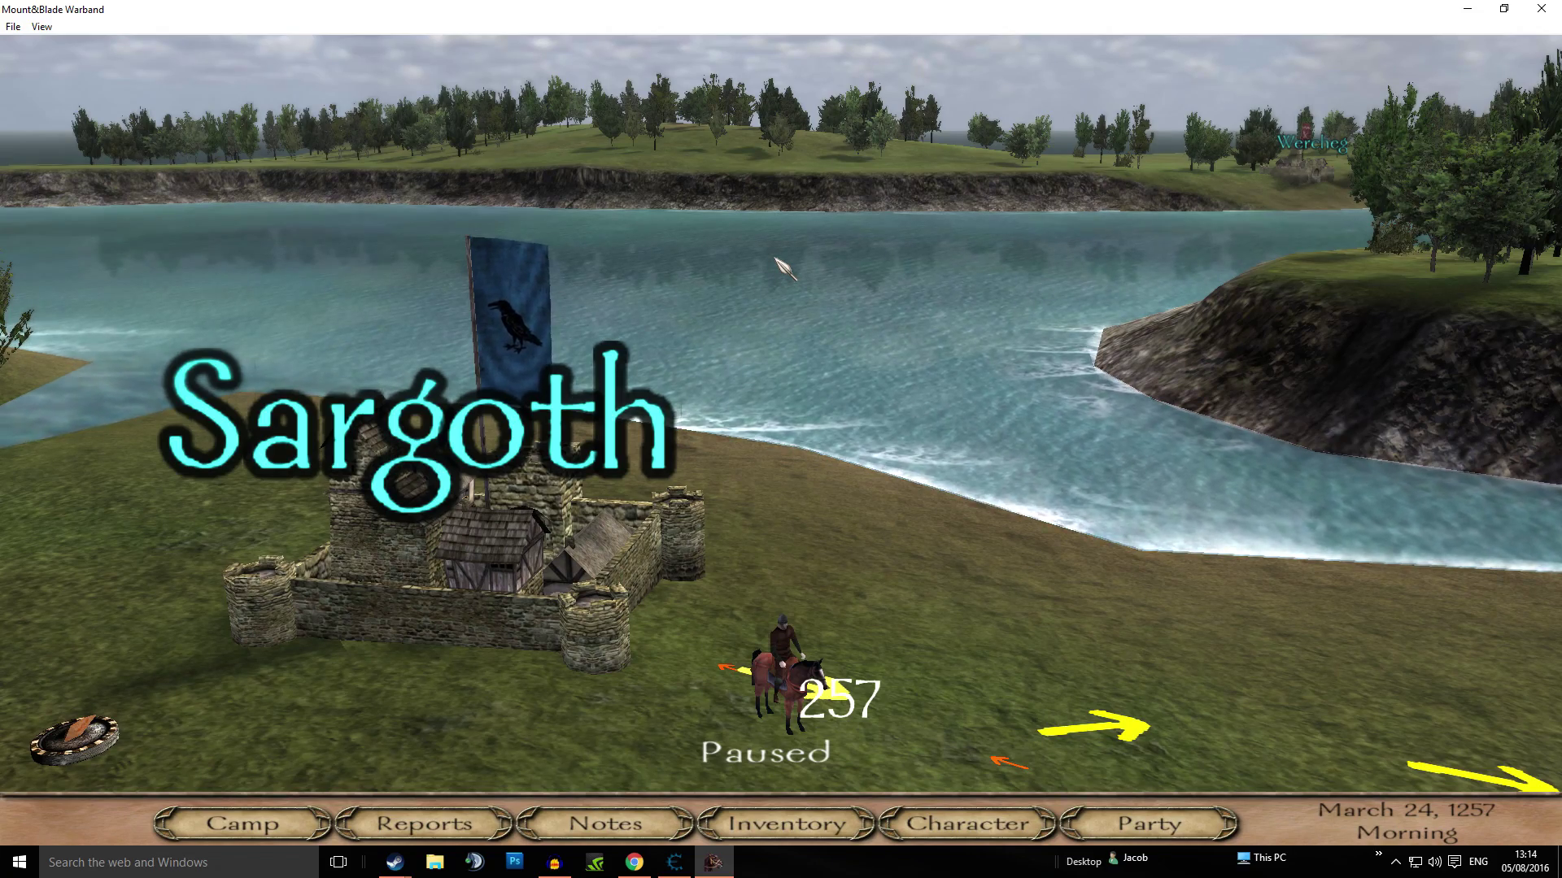
key("alt+Return")
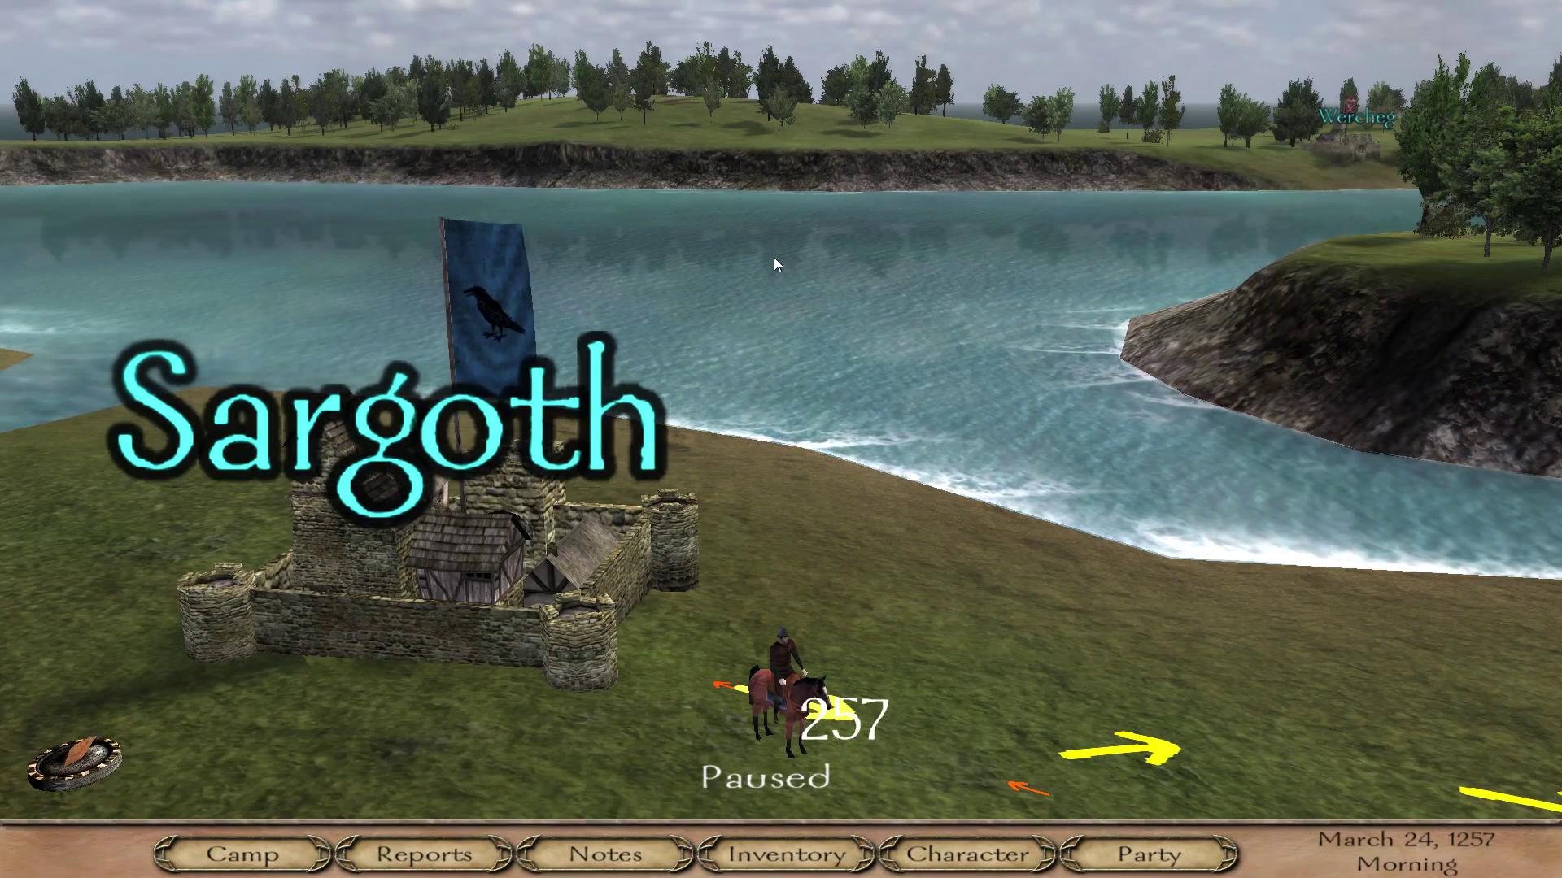
key("alt+Return")
scroll(784, 261, "down", 5)
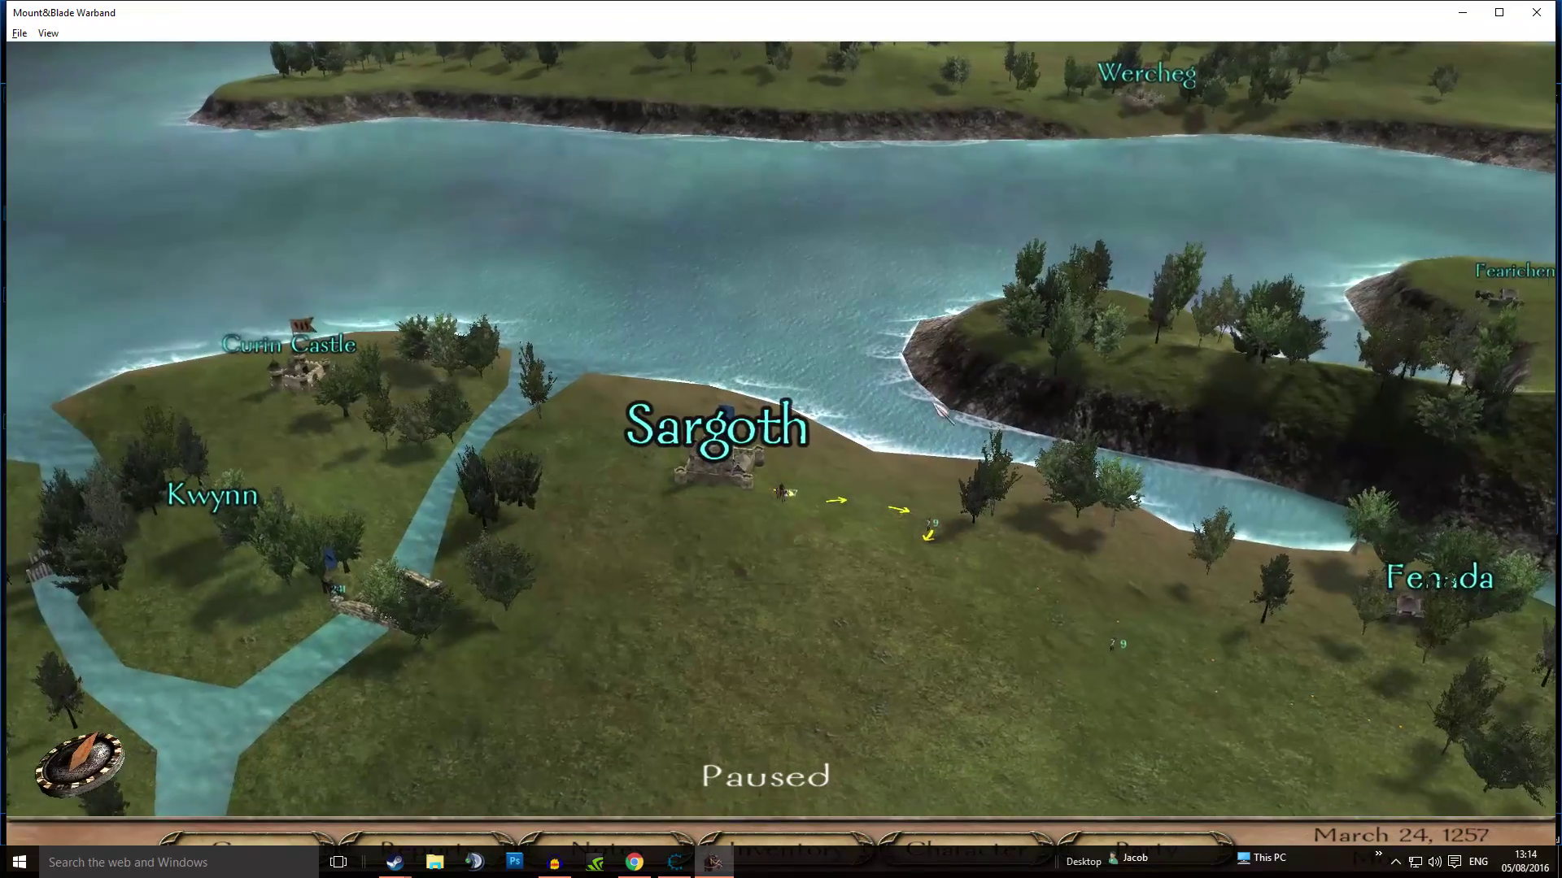
Switch from the windowed game to Chrome and back, and return Warband to the campaign map in full screen
key("Escape")
left_click(634, 862)
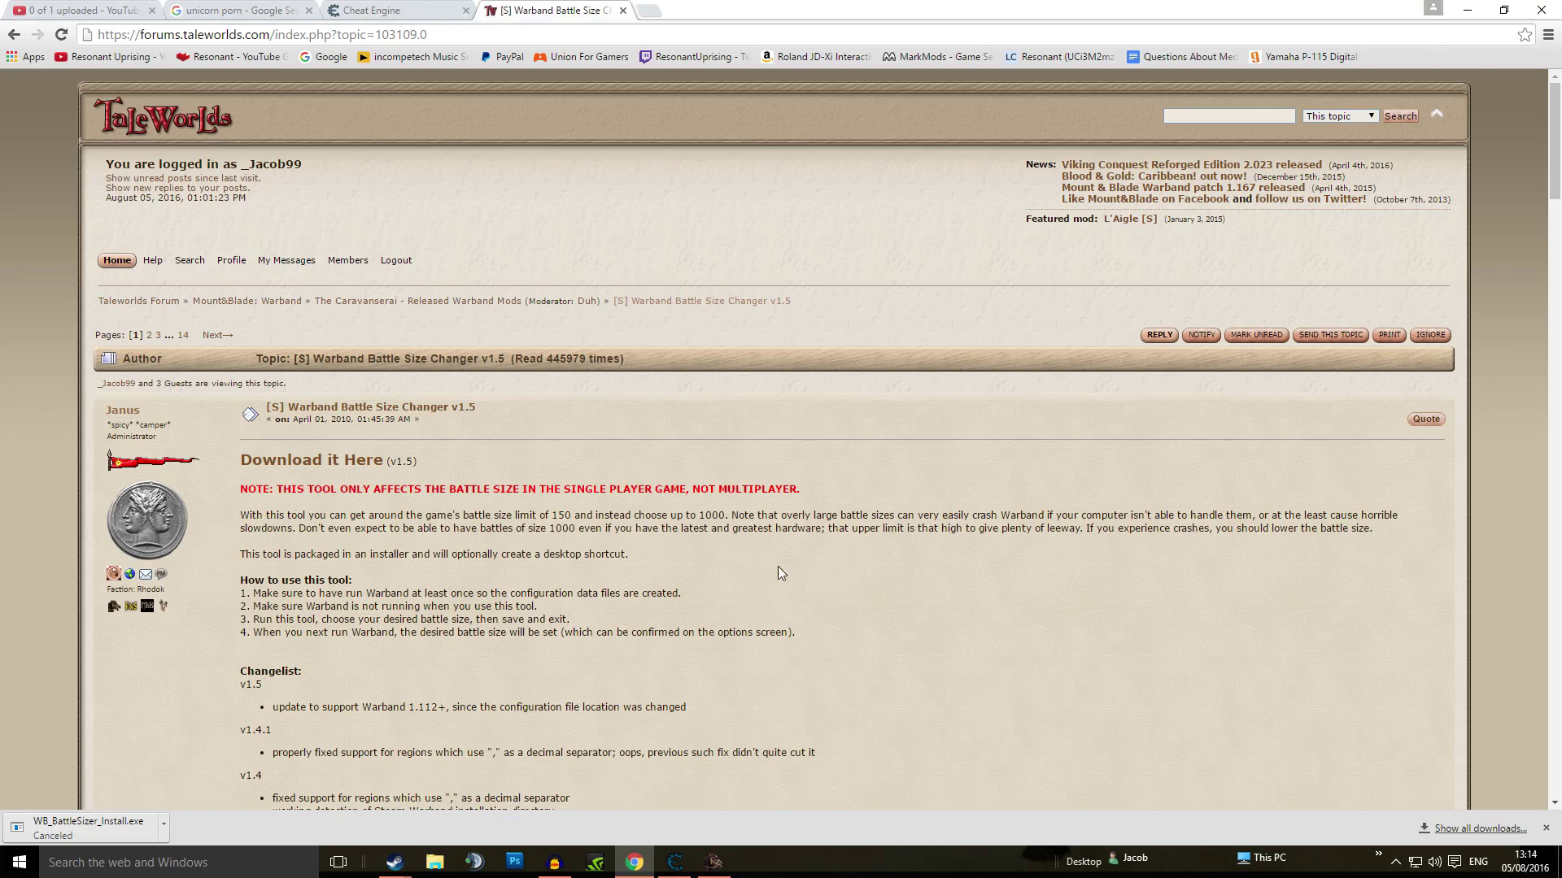
left_click(713, 862)
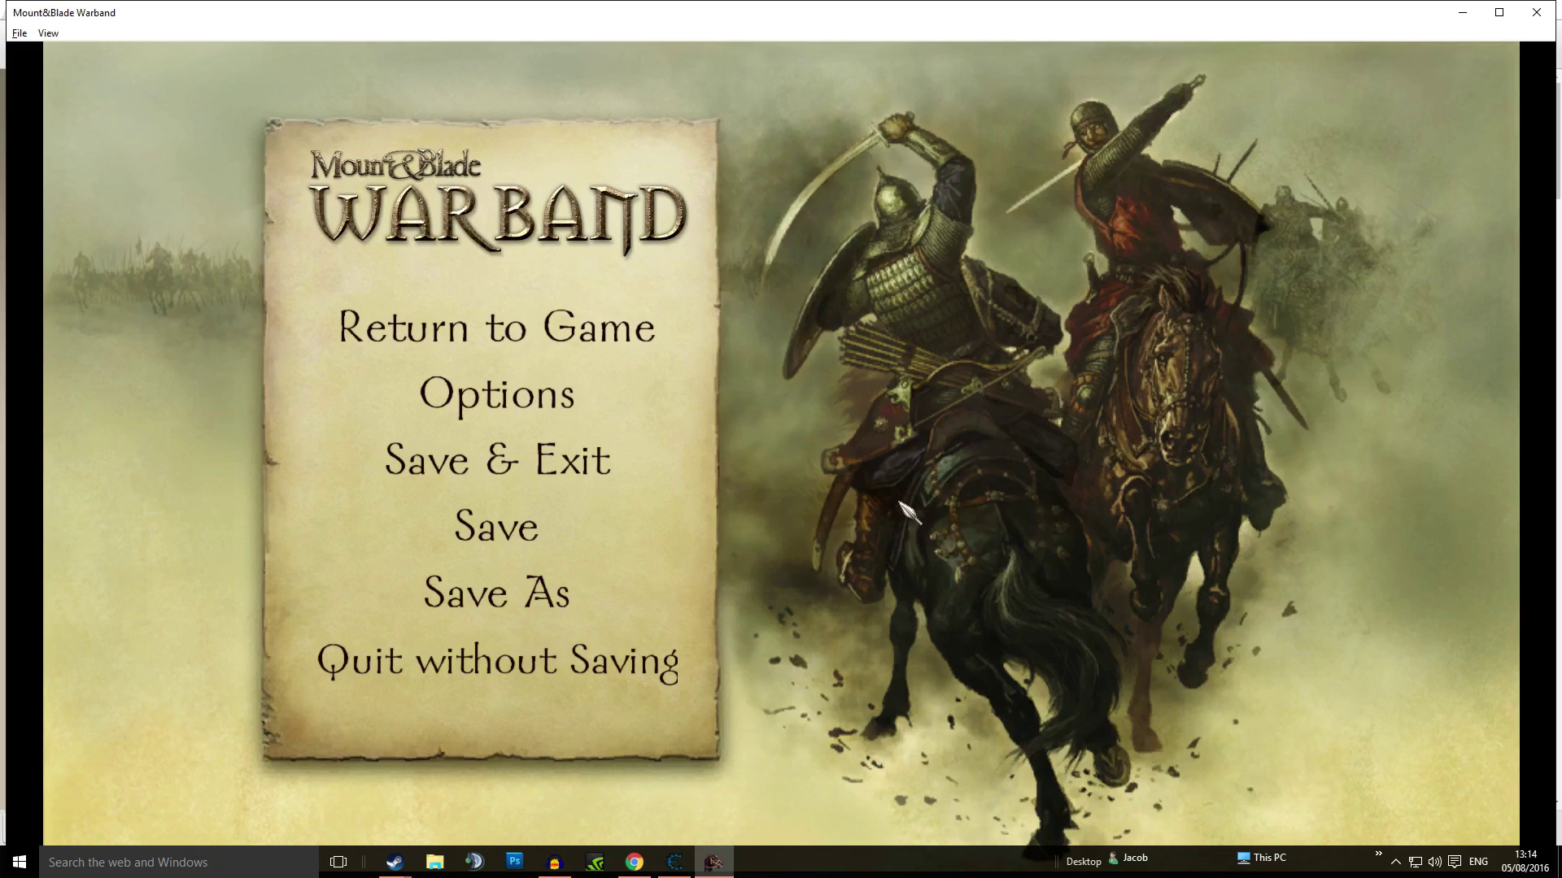
key("alt+Return")
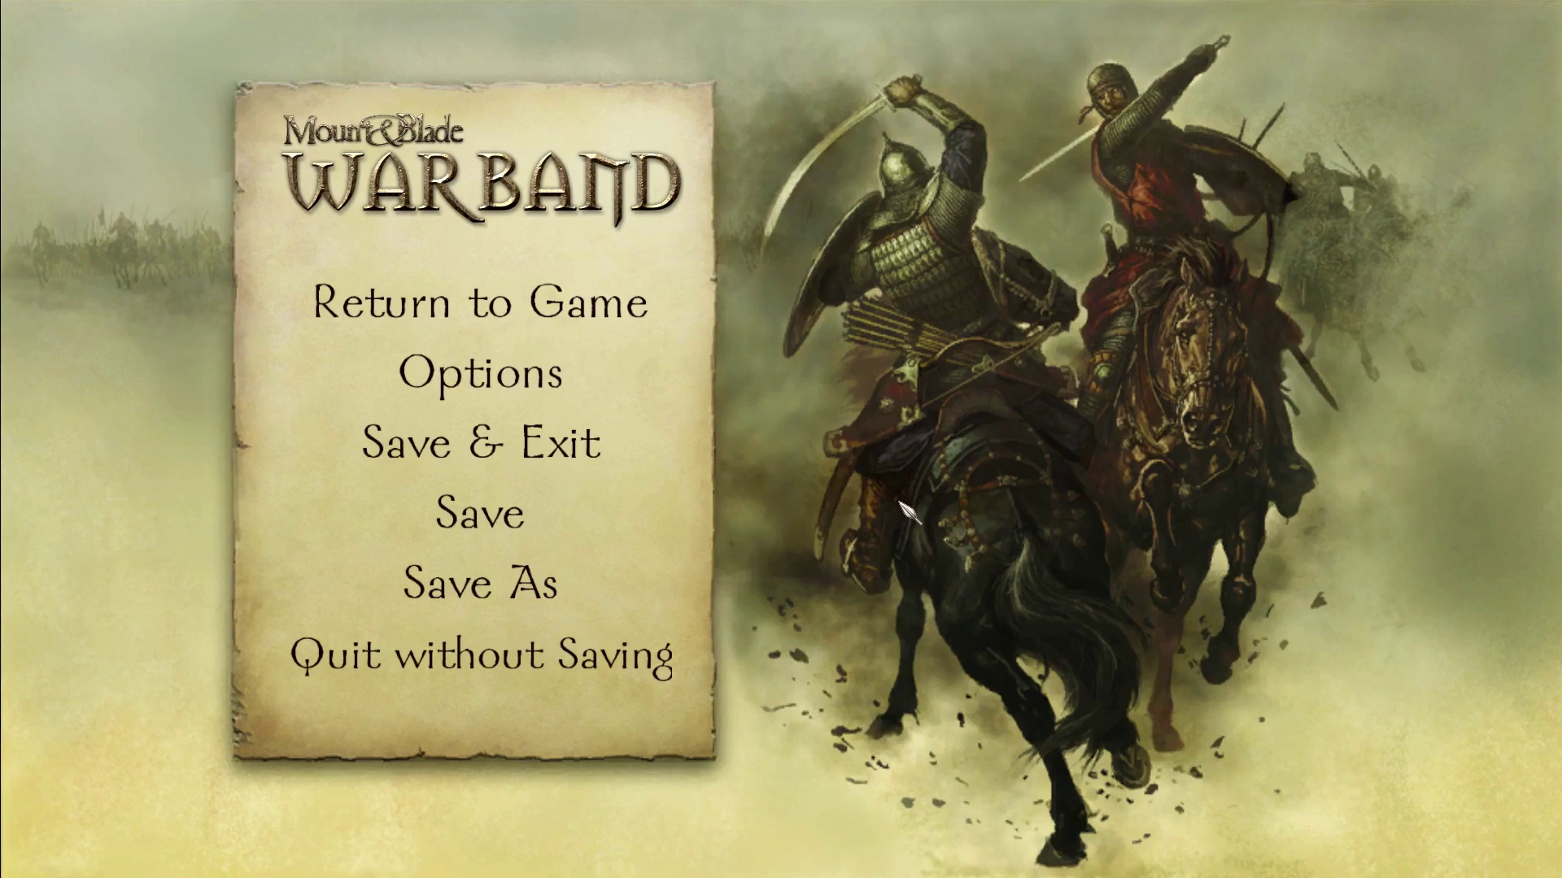
key("Escape")
scroll(862, 446, "up", 8)
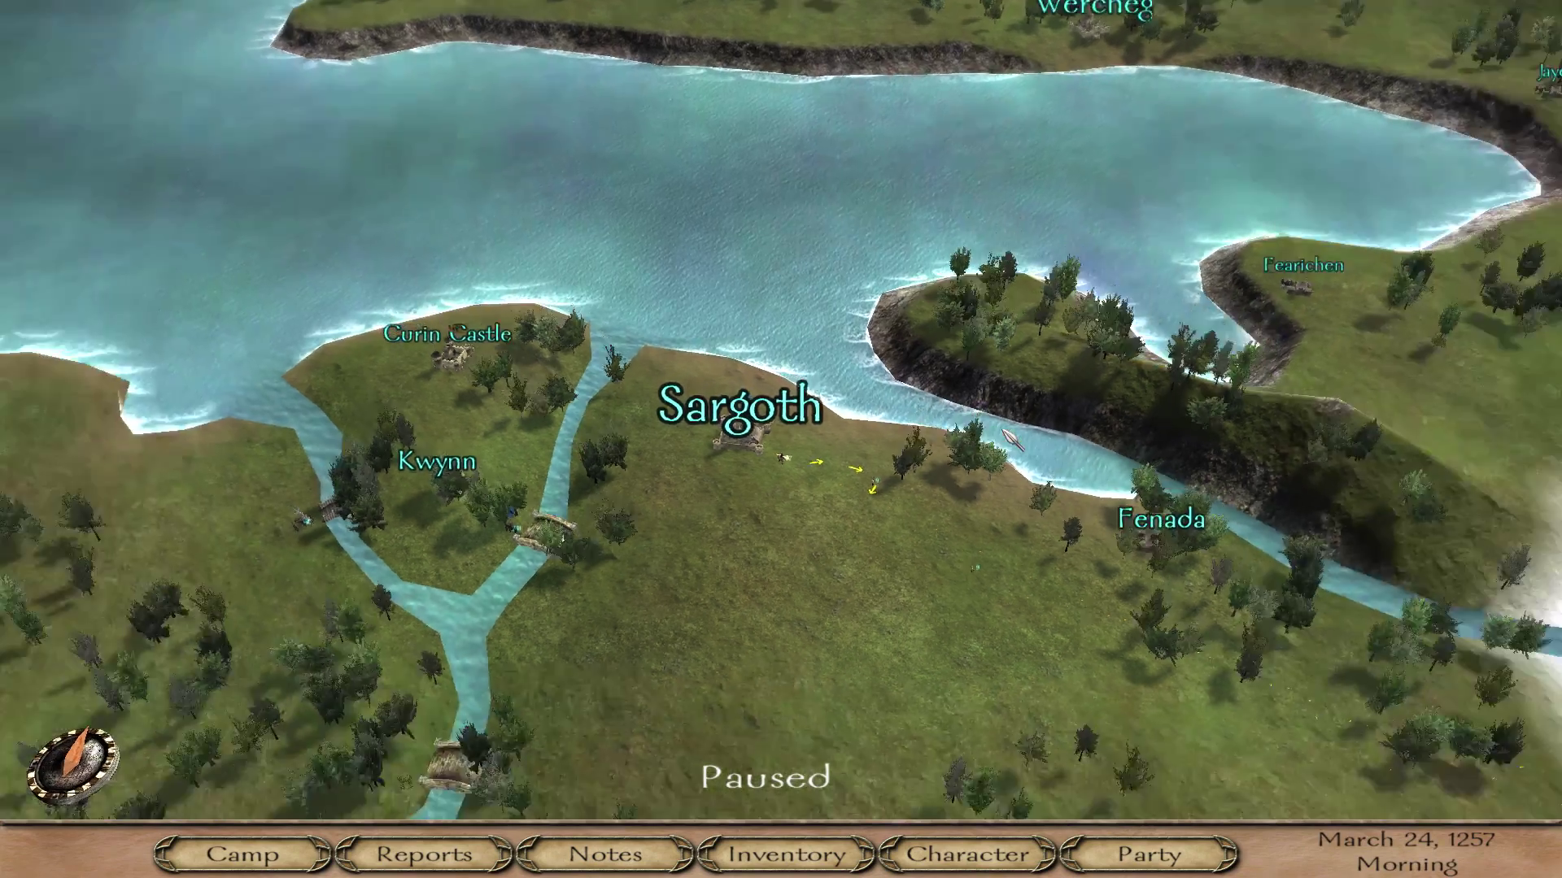
scroll(864, 446, "down", 3)
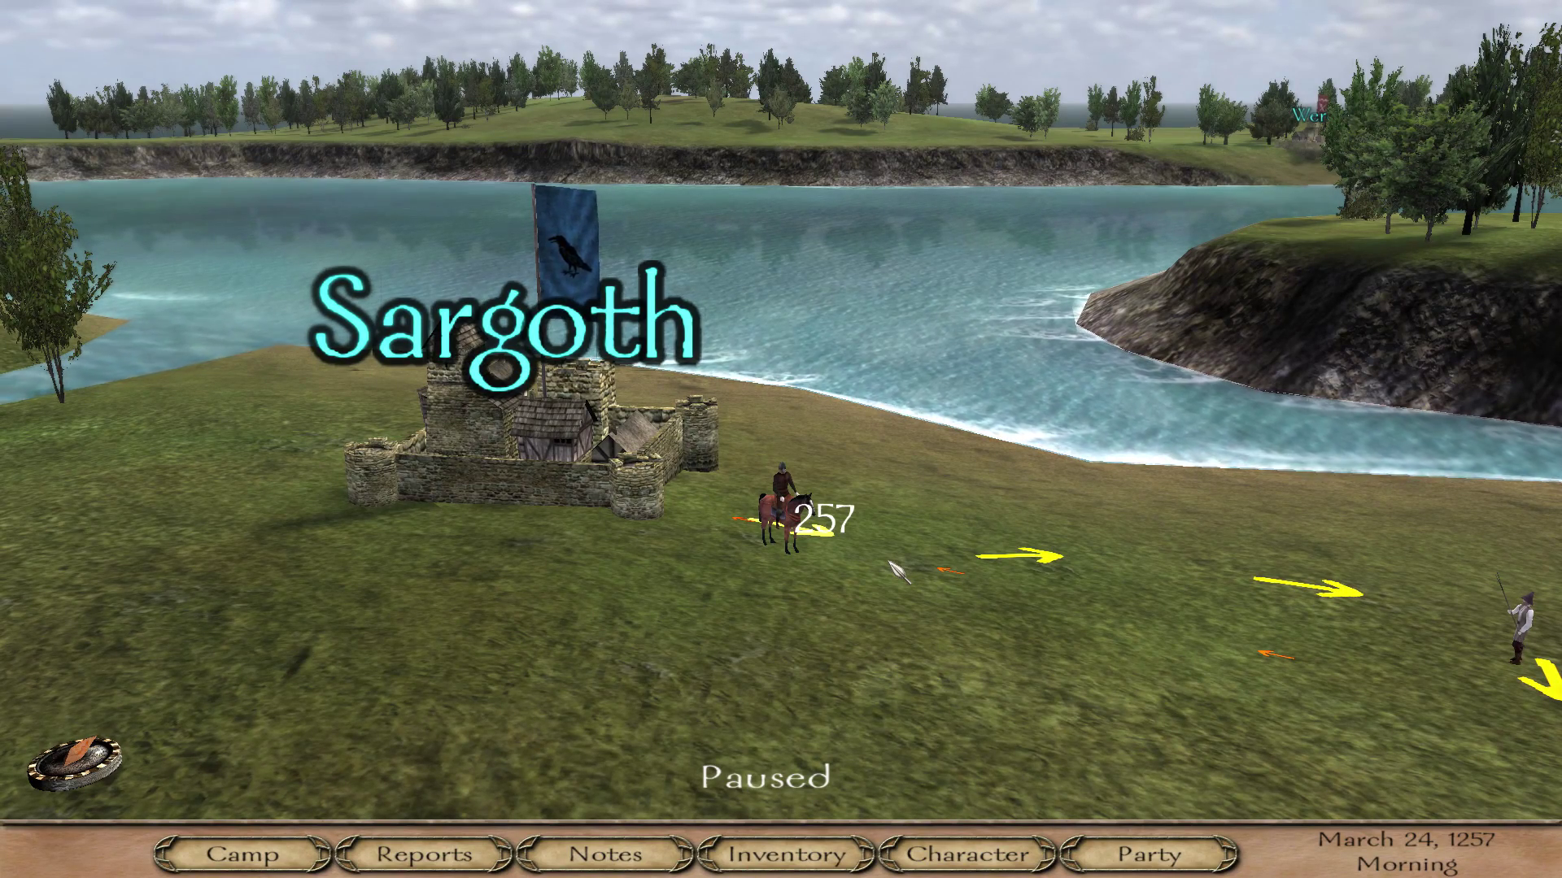
Check the Looter stack on the party screen and return to the campaign map
left_click(1147, 858)
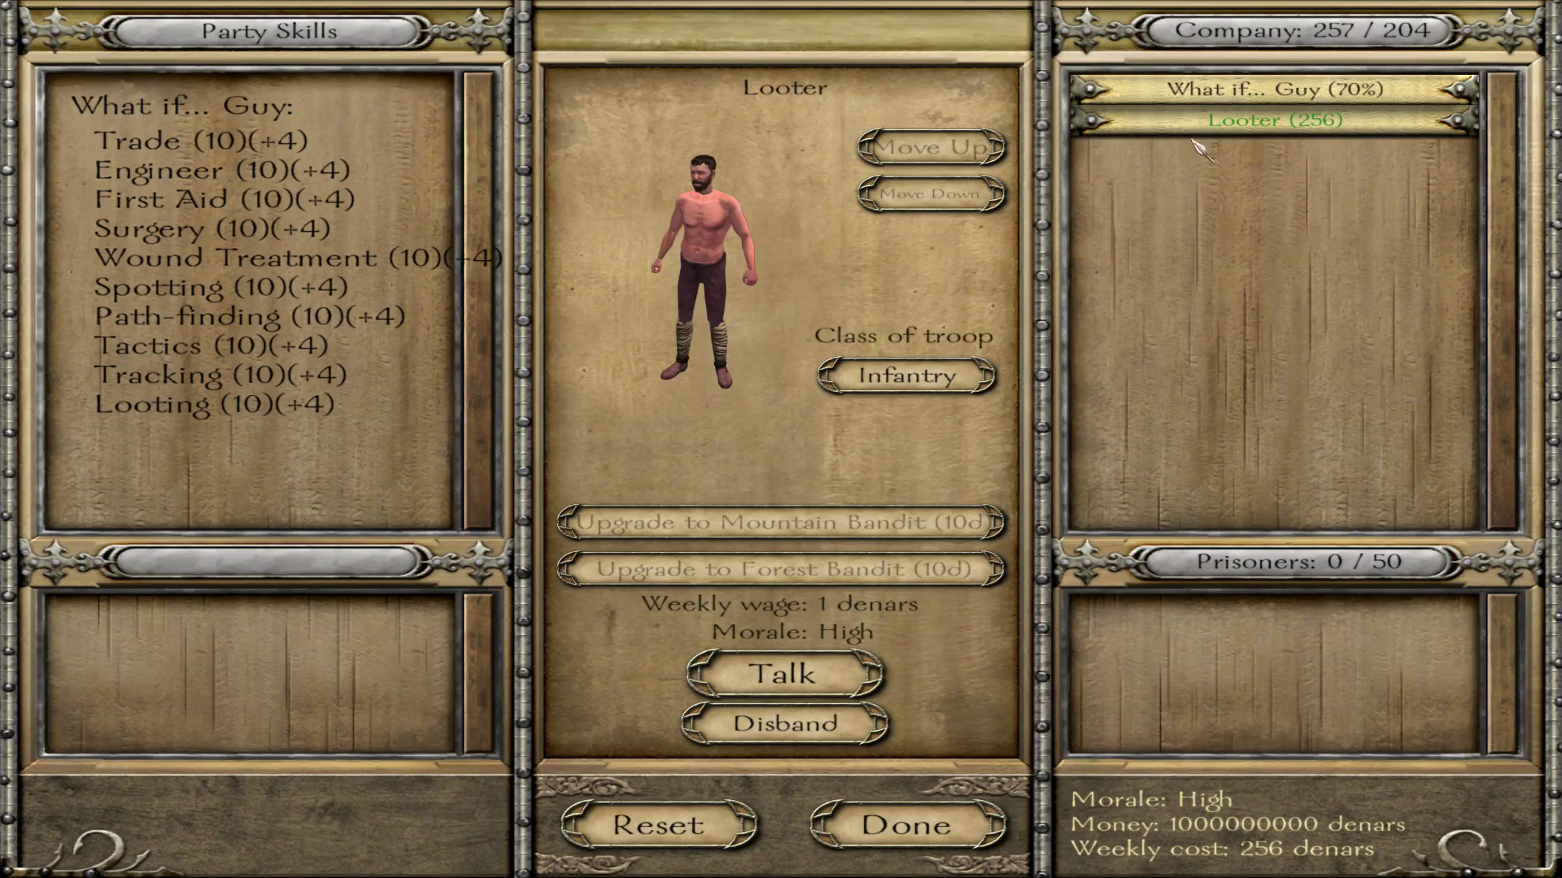
left_click(907, 826)
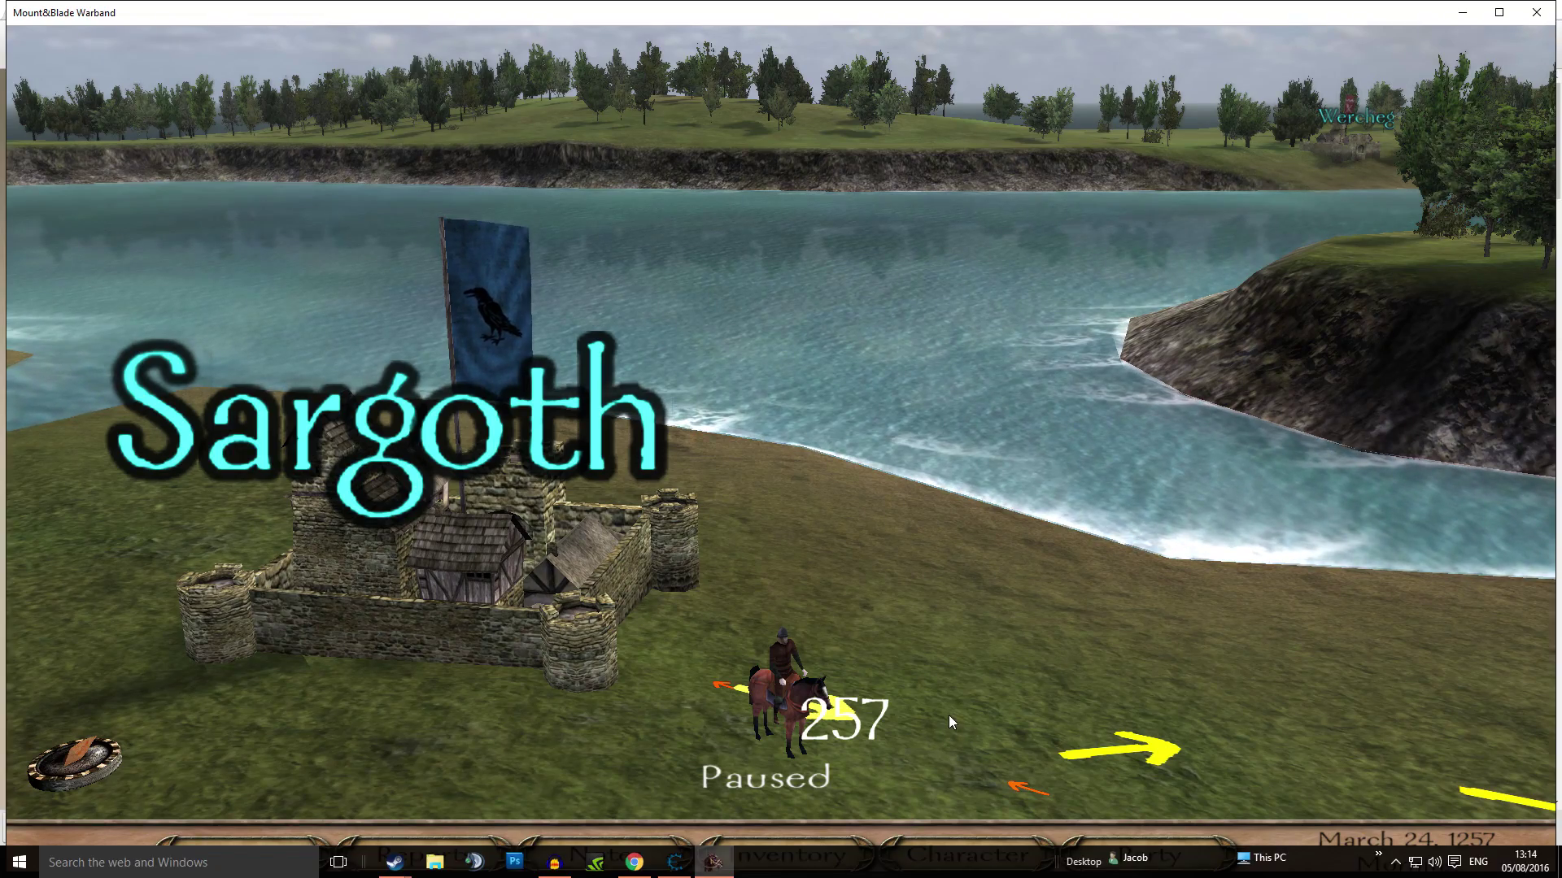
scroll(949, 715, "down", 5)
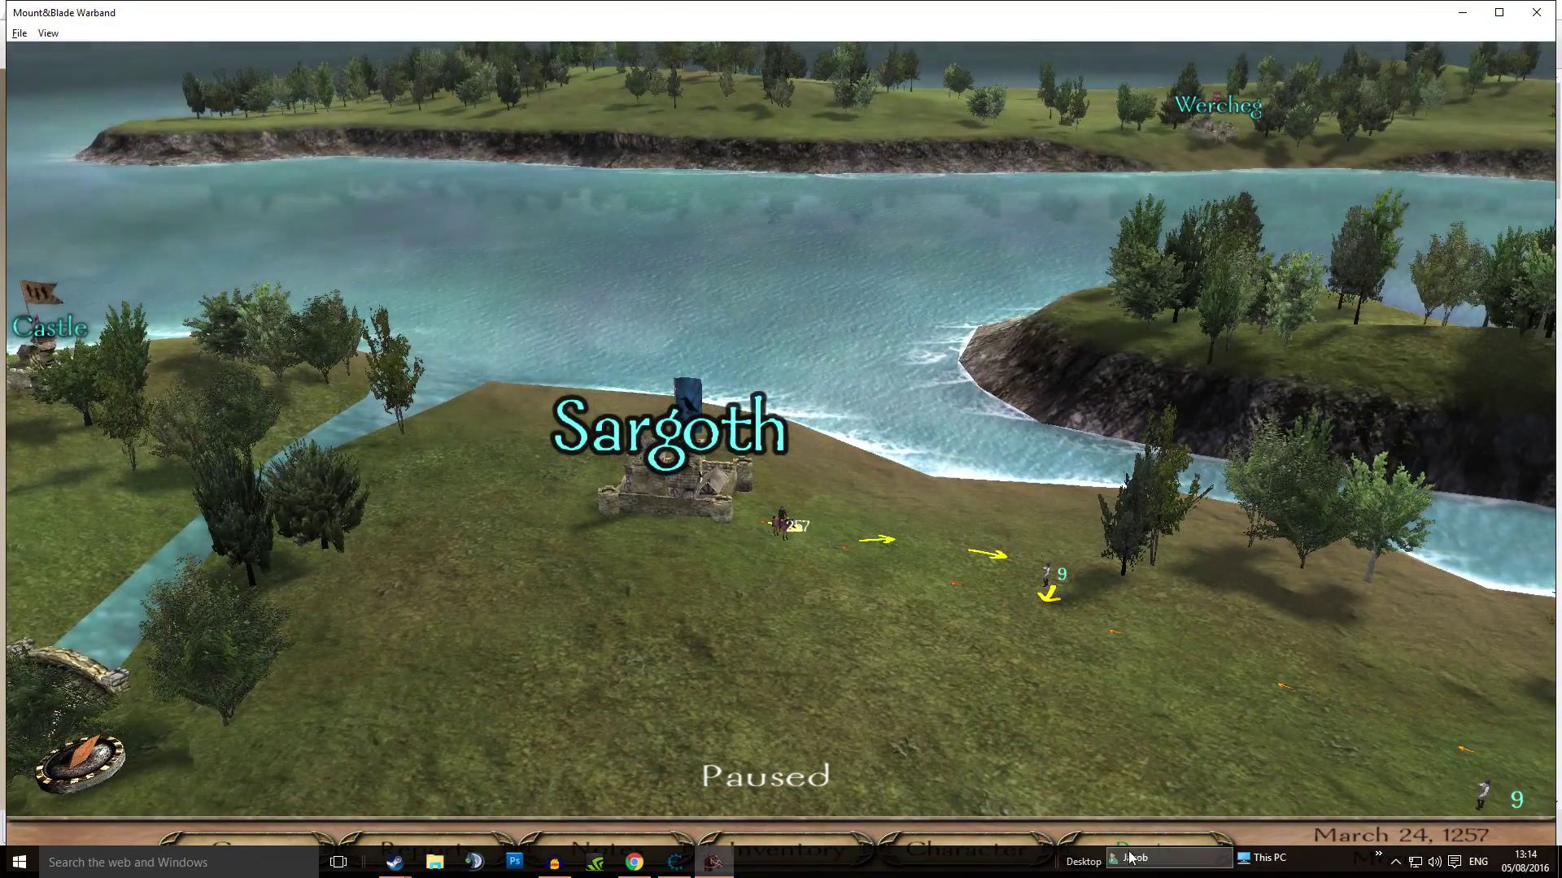
scroll(690, 874, "up", 3)
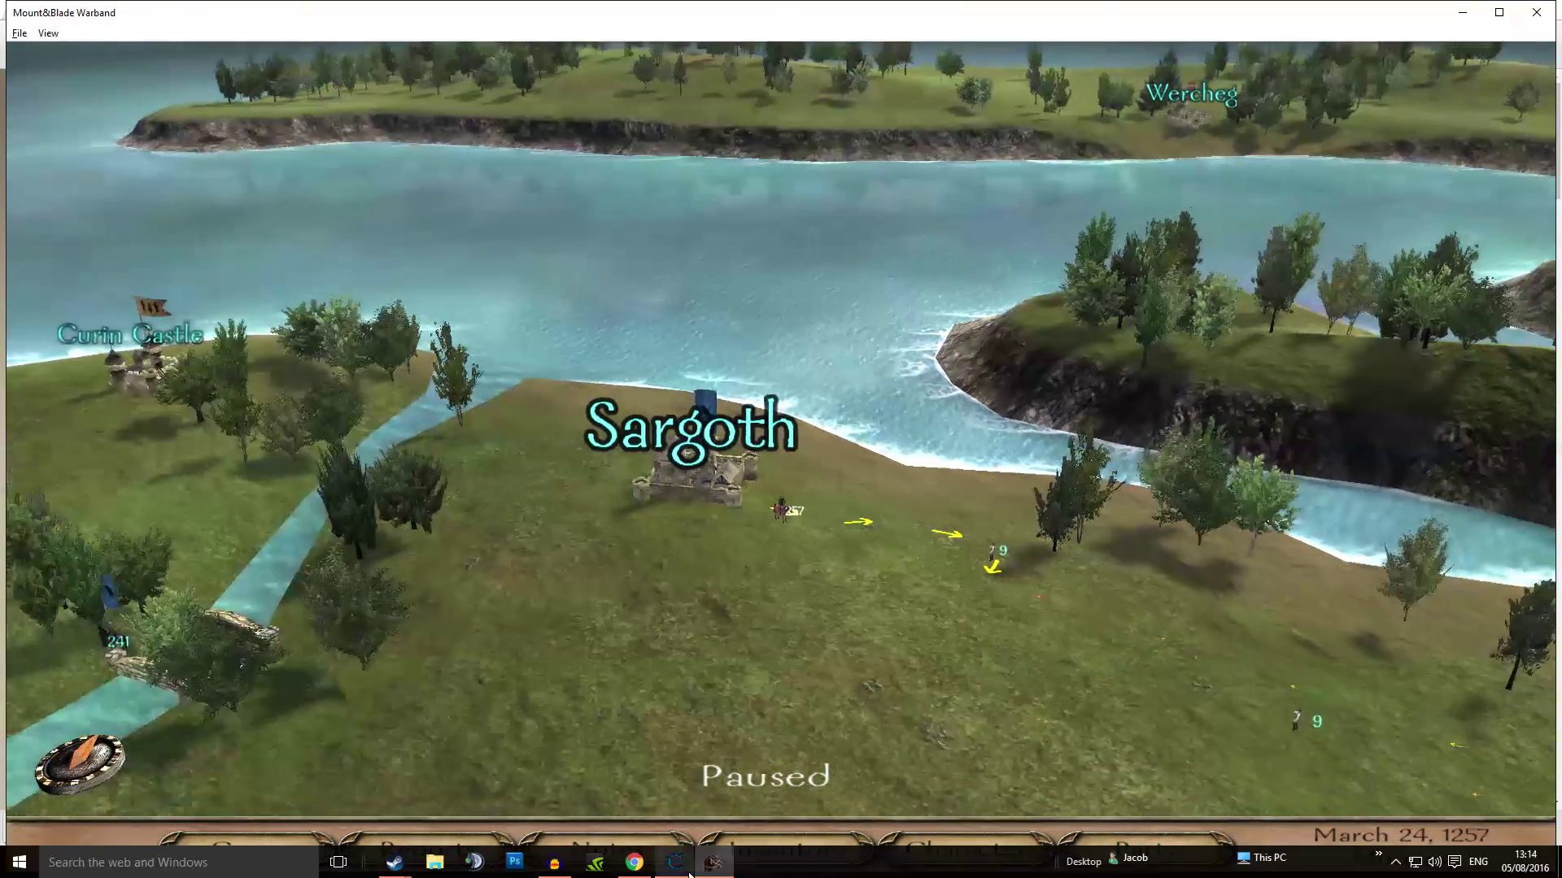
Switch to Cheat Engine and attach it to the mb_warband.exe process
left_click(676, 864)
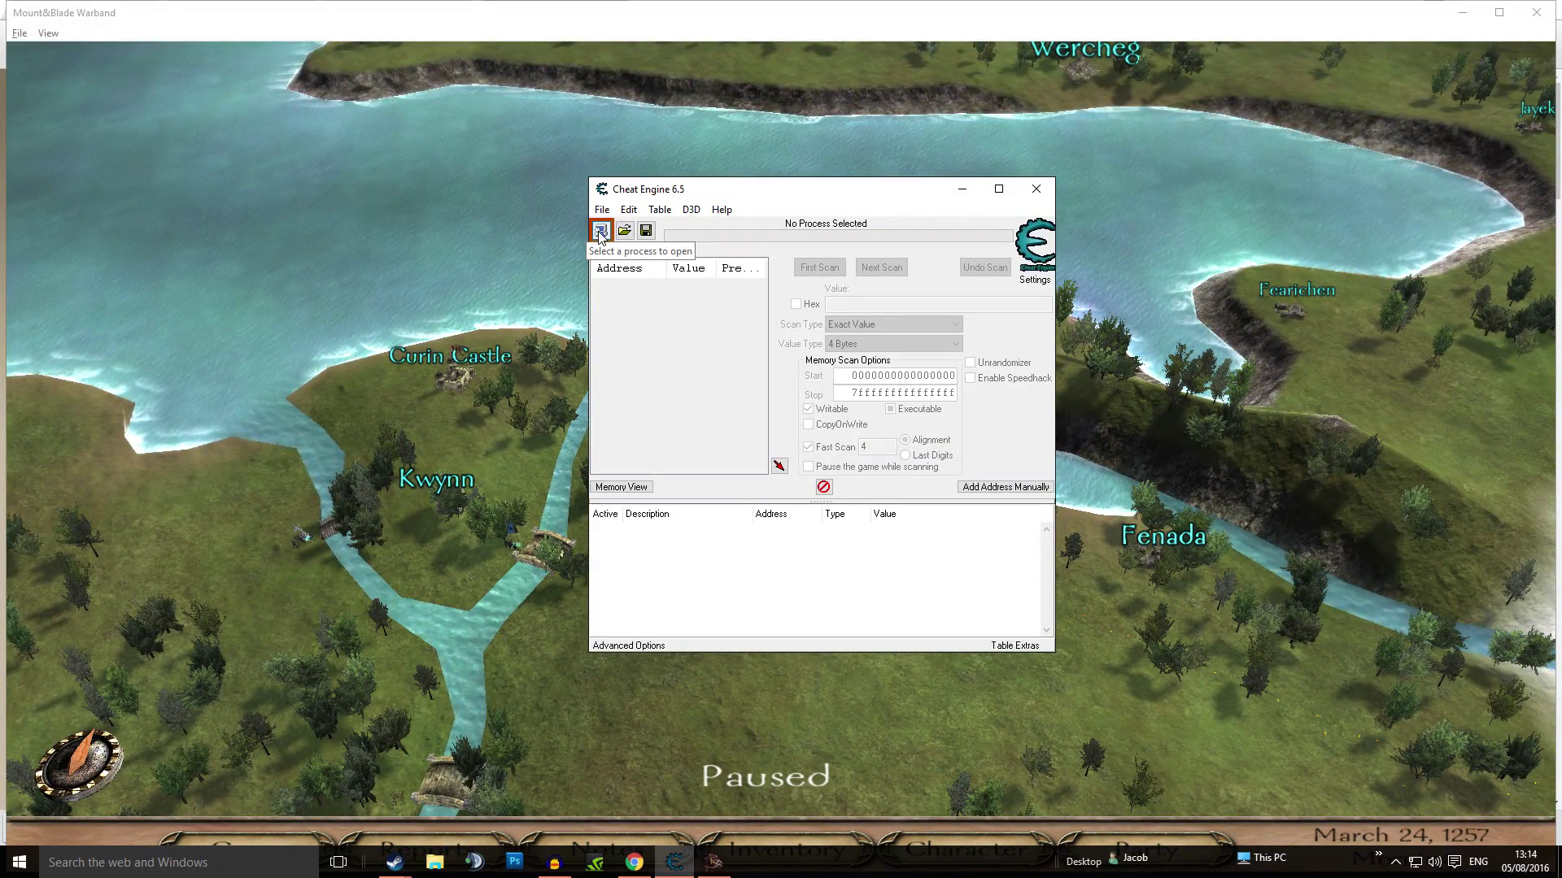
left_click(600, 231)
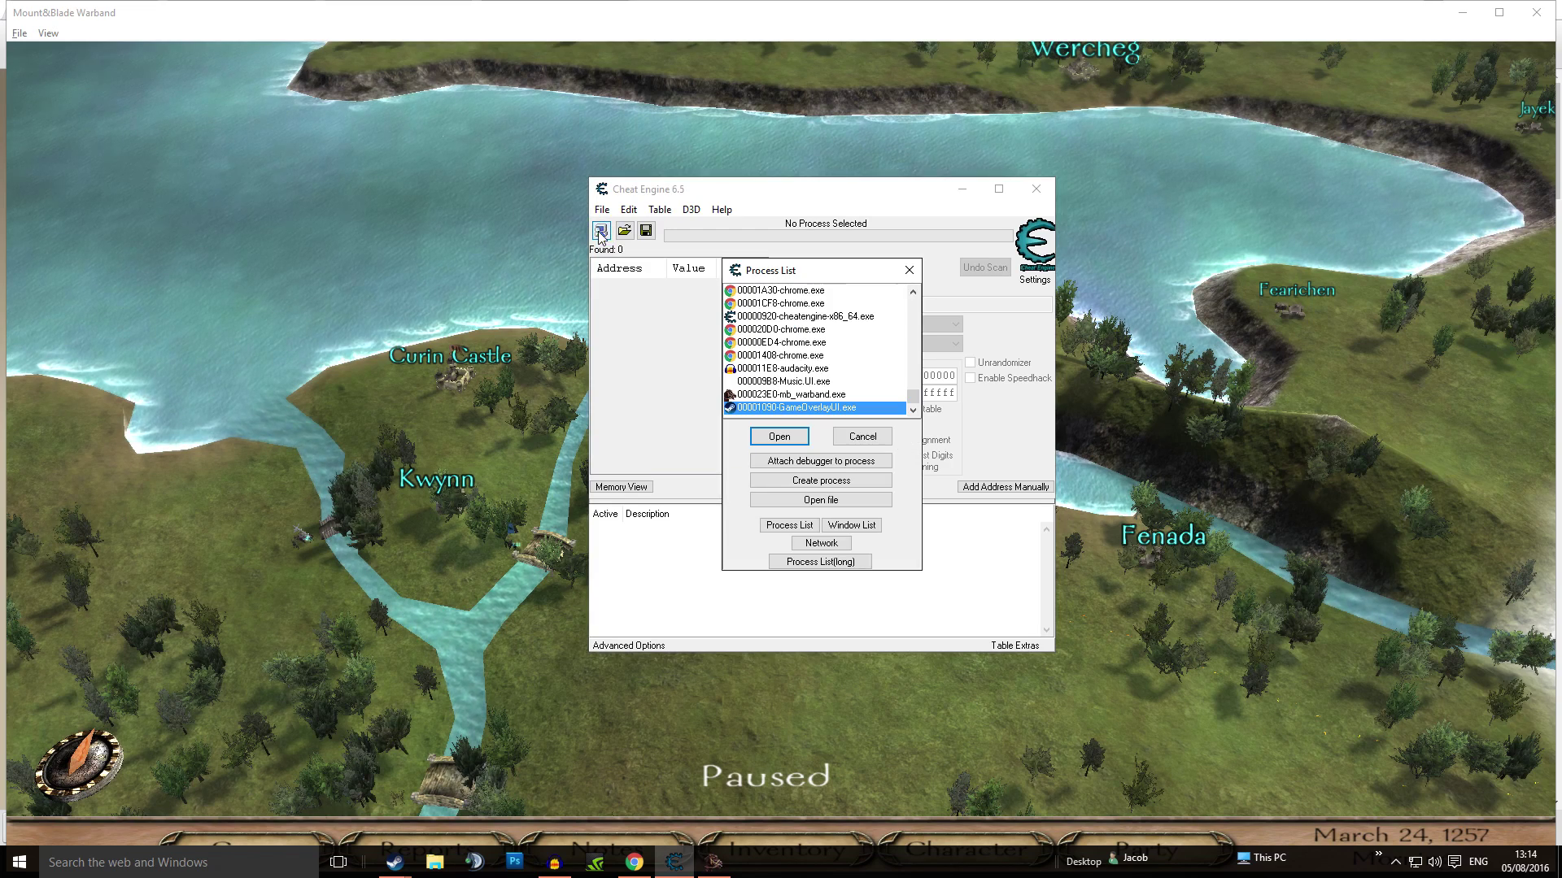
scroll(831, 356, "up", 20)
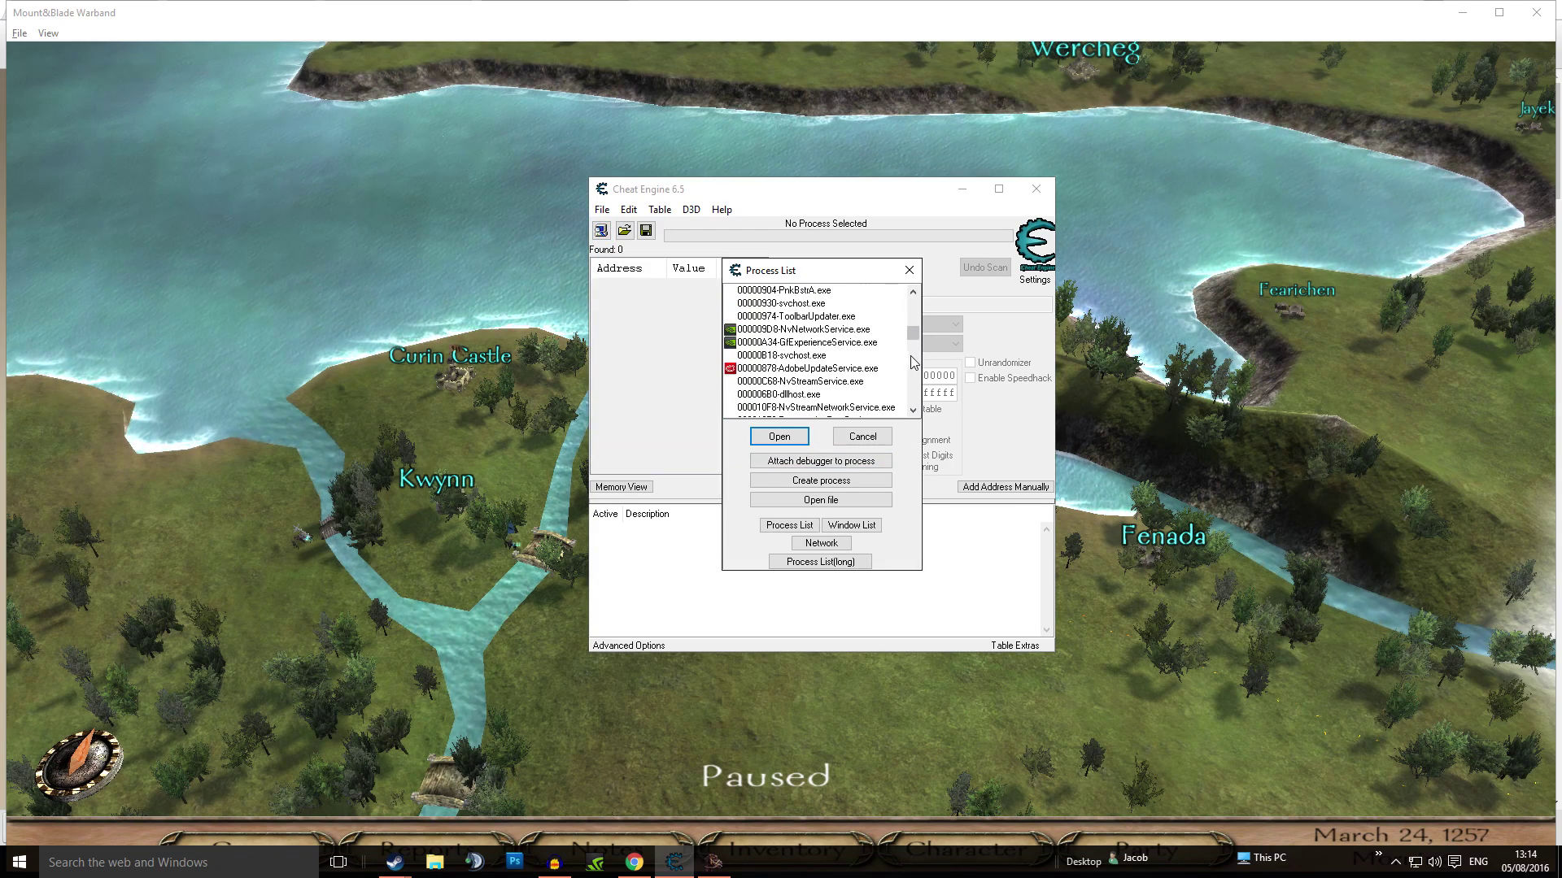
left_click_drag(921, 305, 915, 409)
left_click(801, 396)
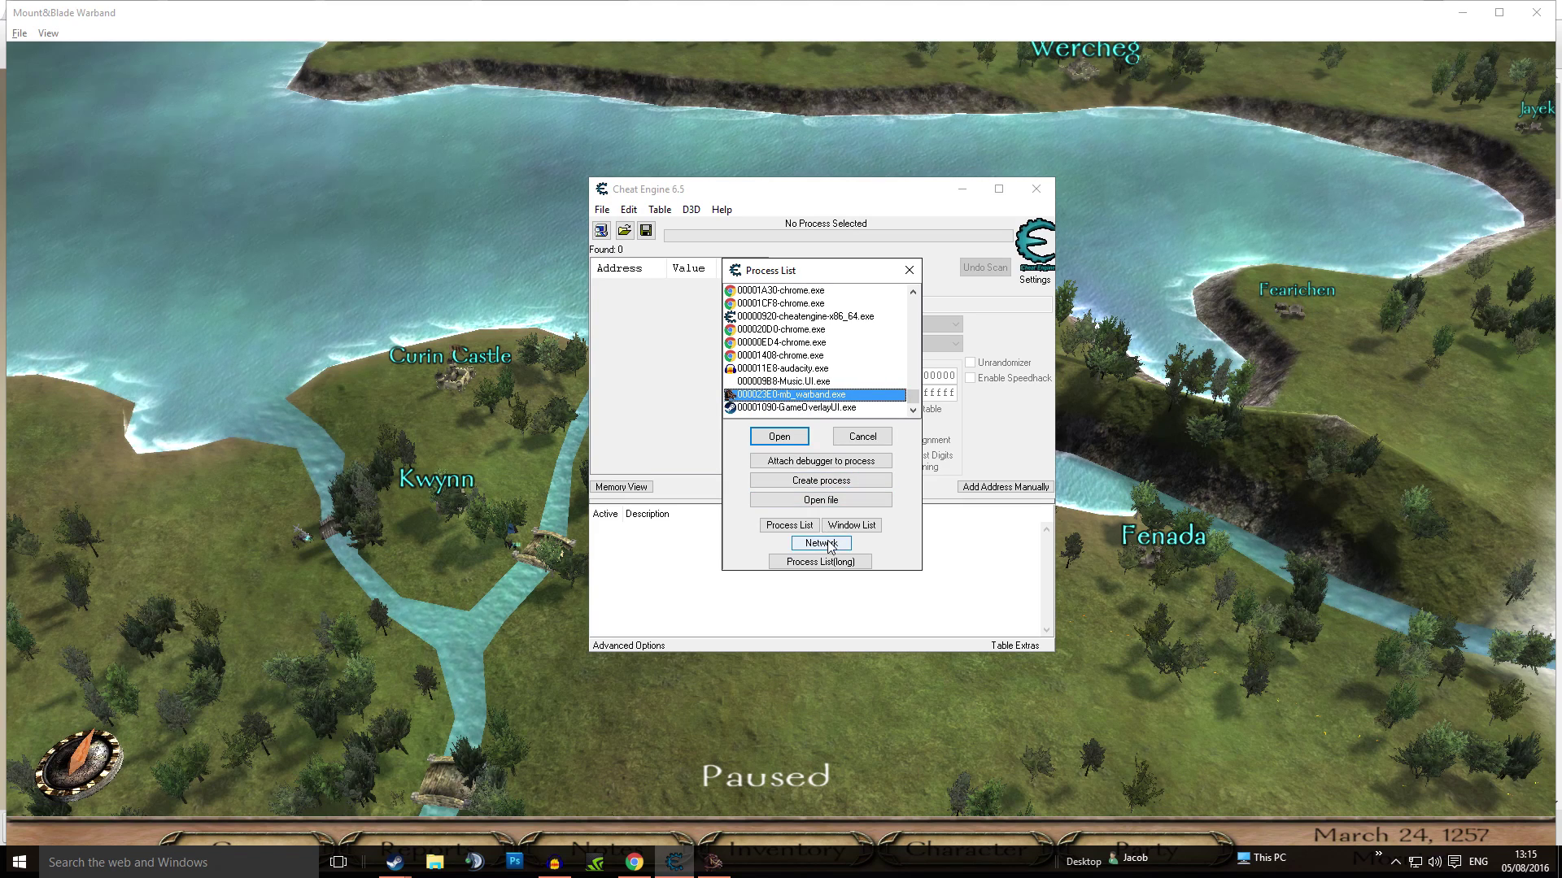
left_click(765, 437)
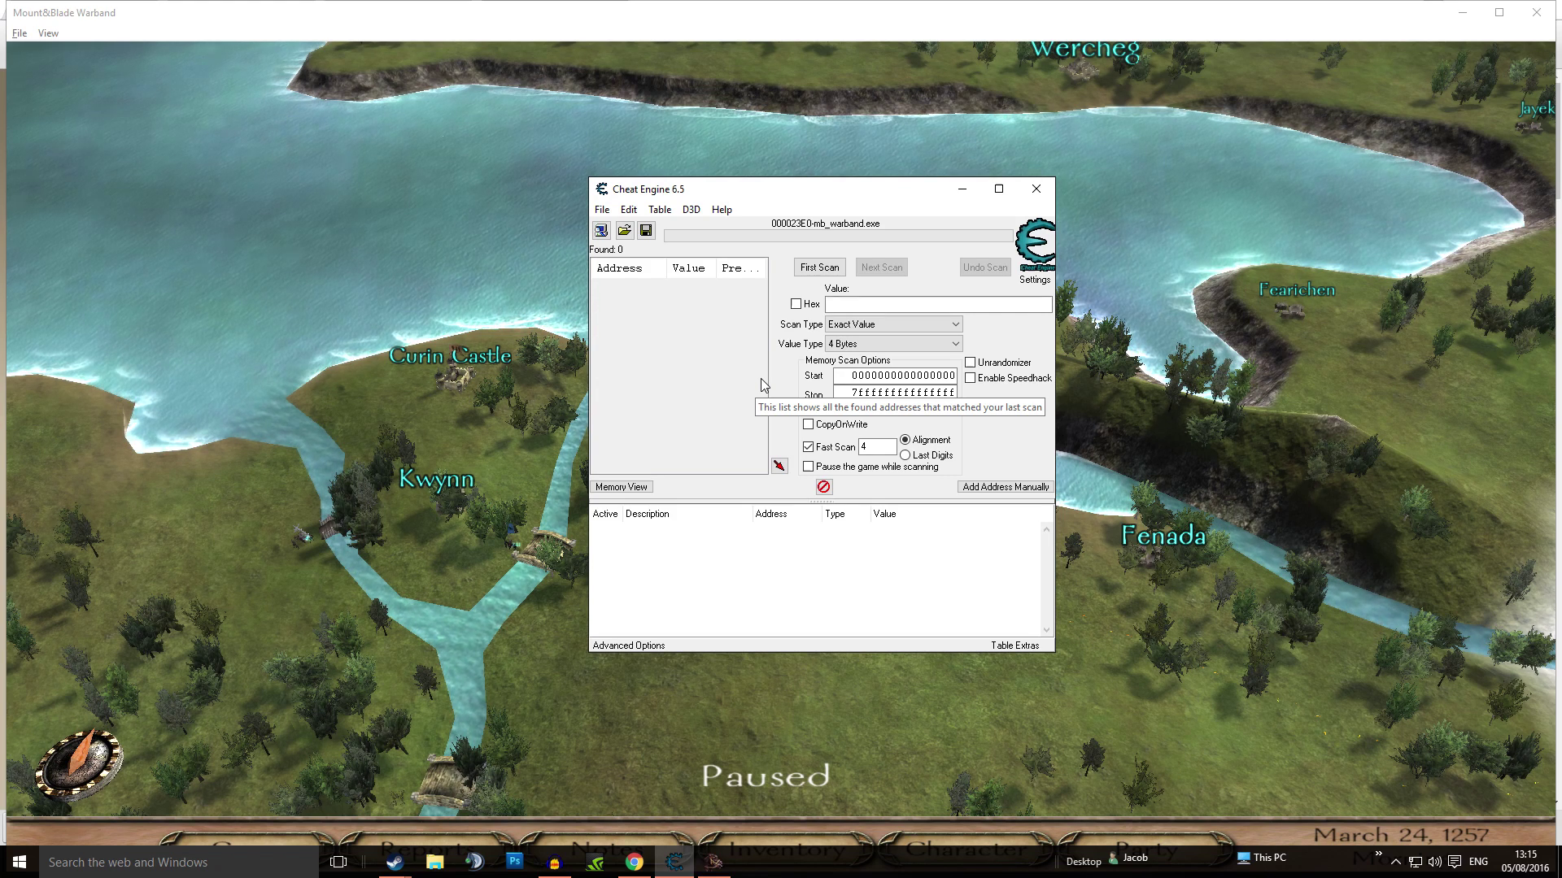
Move the Cheat Engine window aside and choose Exact Value as the scan type
left_click_drag(831, 196, 952, 227)
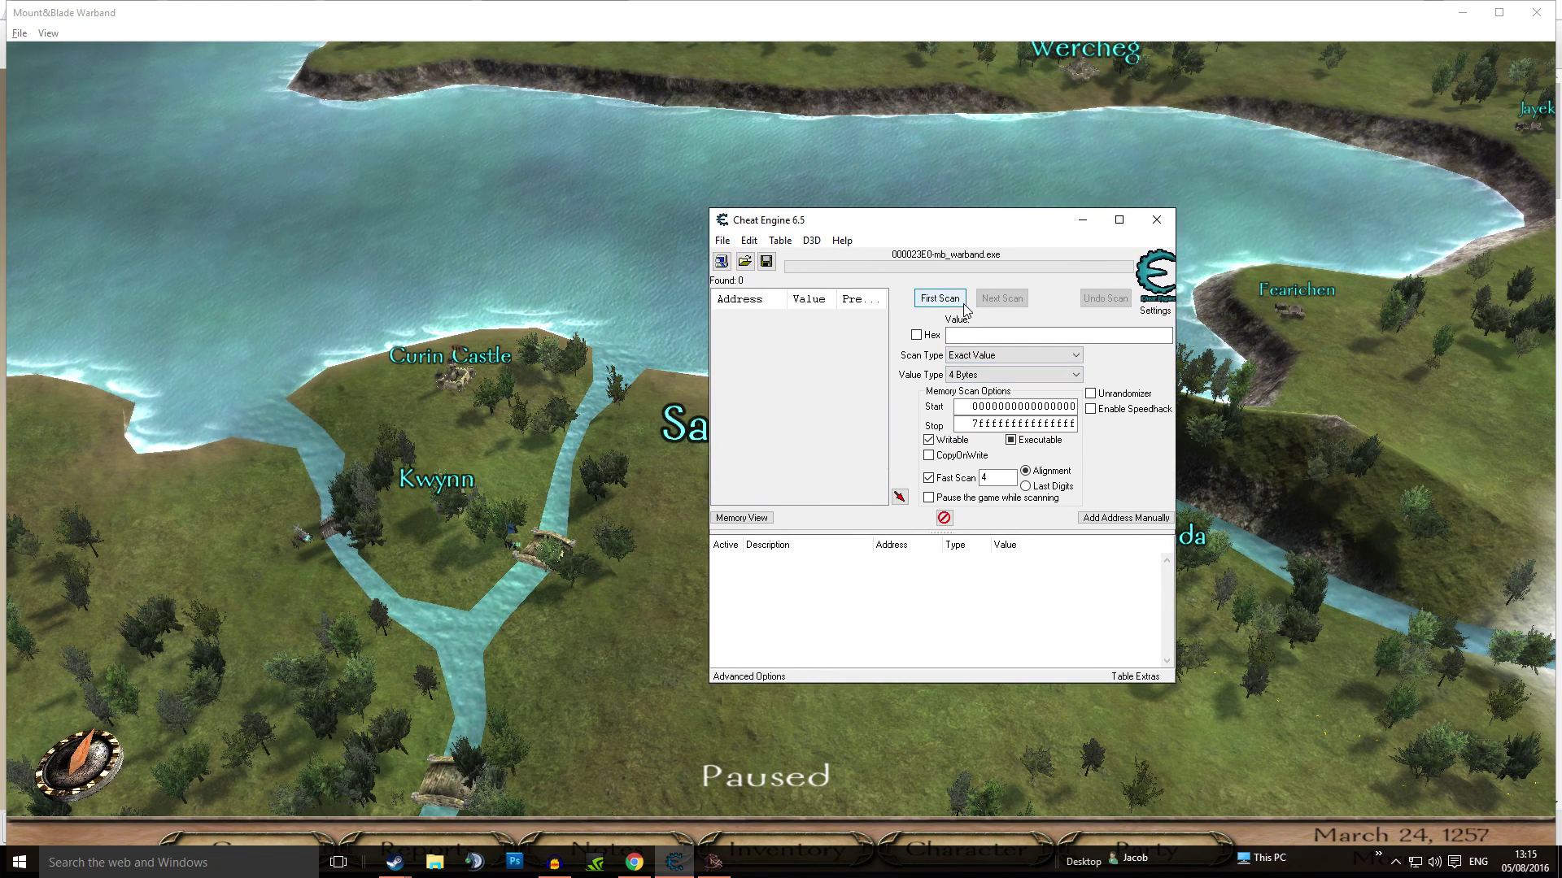
left_click(969, 354)
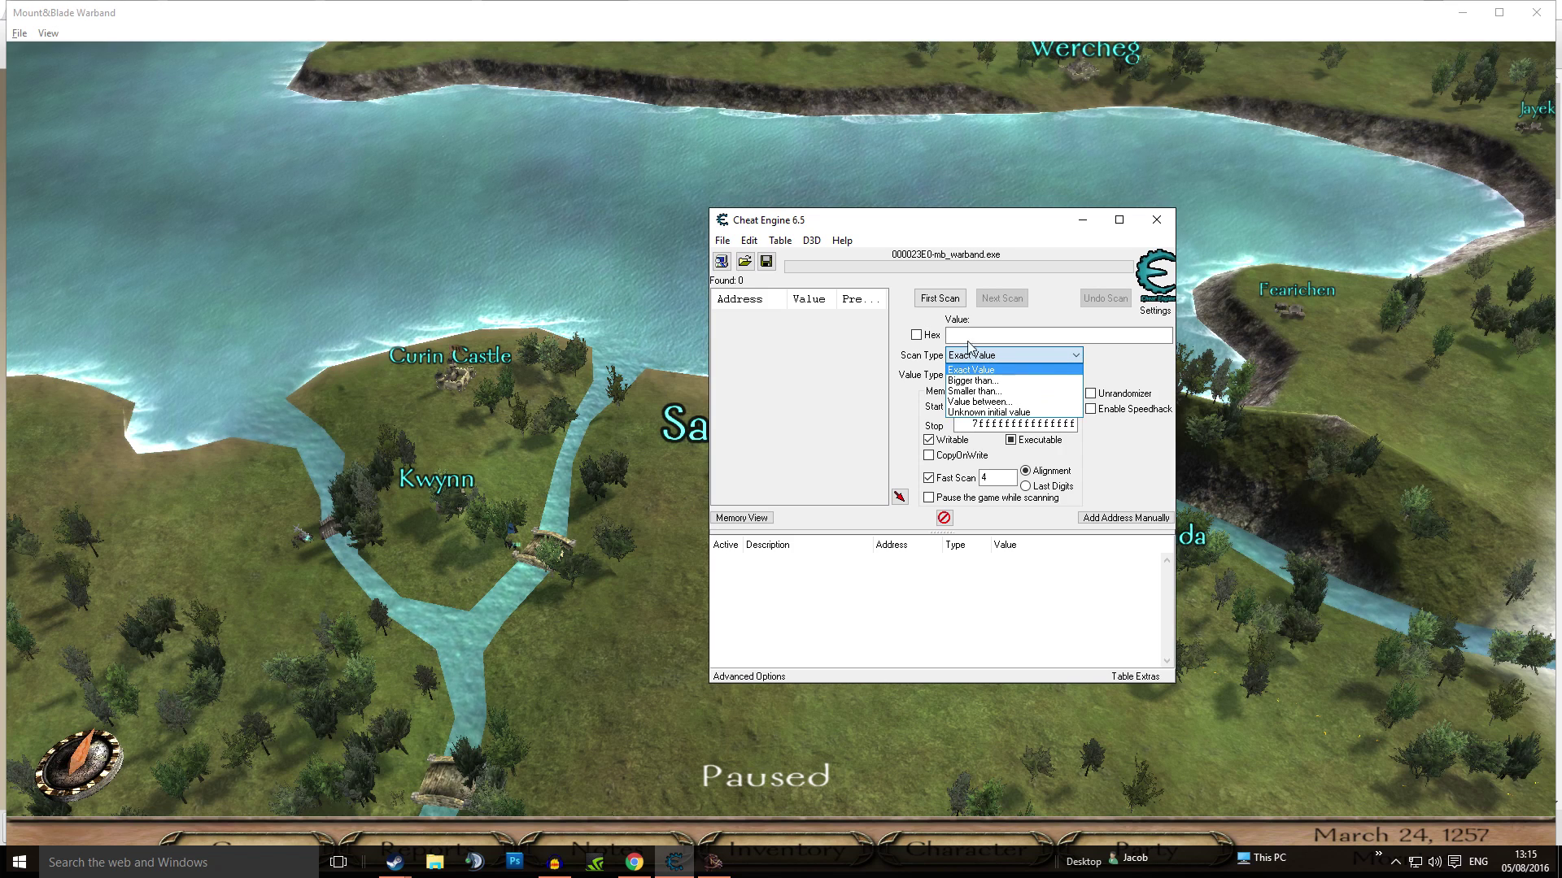
left_click(1014, 368)
left_click(976, 356)
left_click(968, 362)
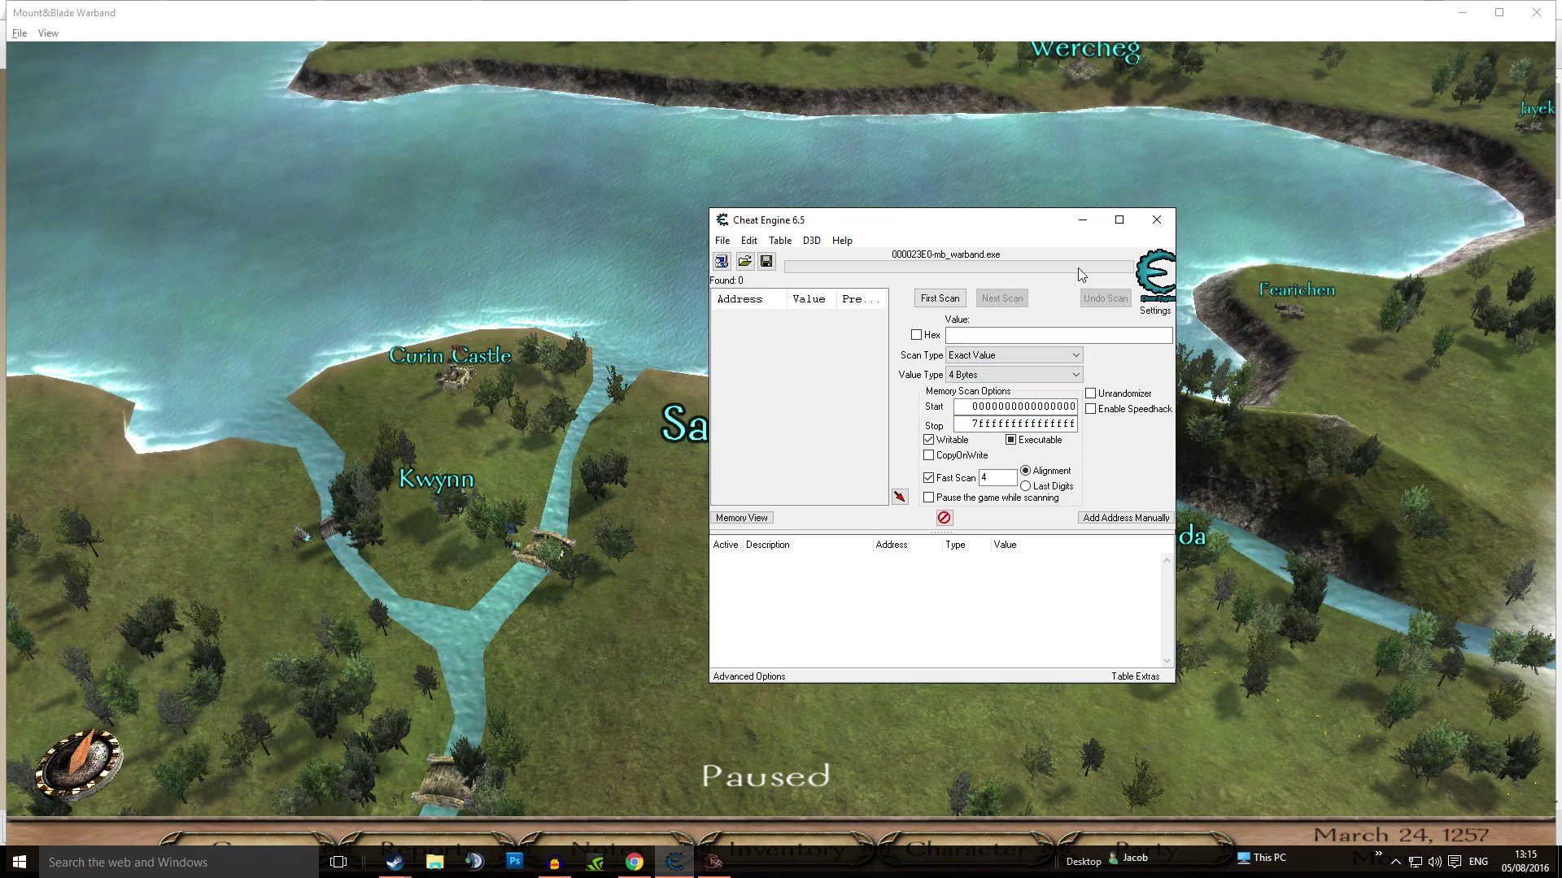
Minimize Cheat Engine and open the party screen in Warband to view the company's troops
left_click(1082, 220)
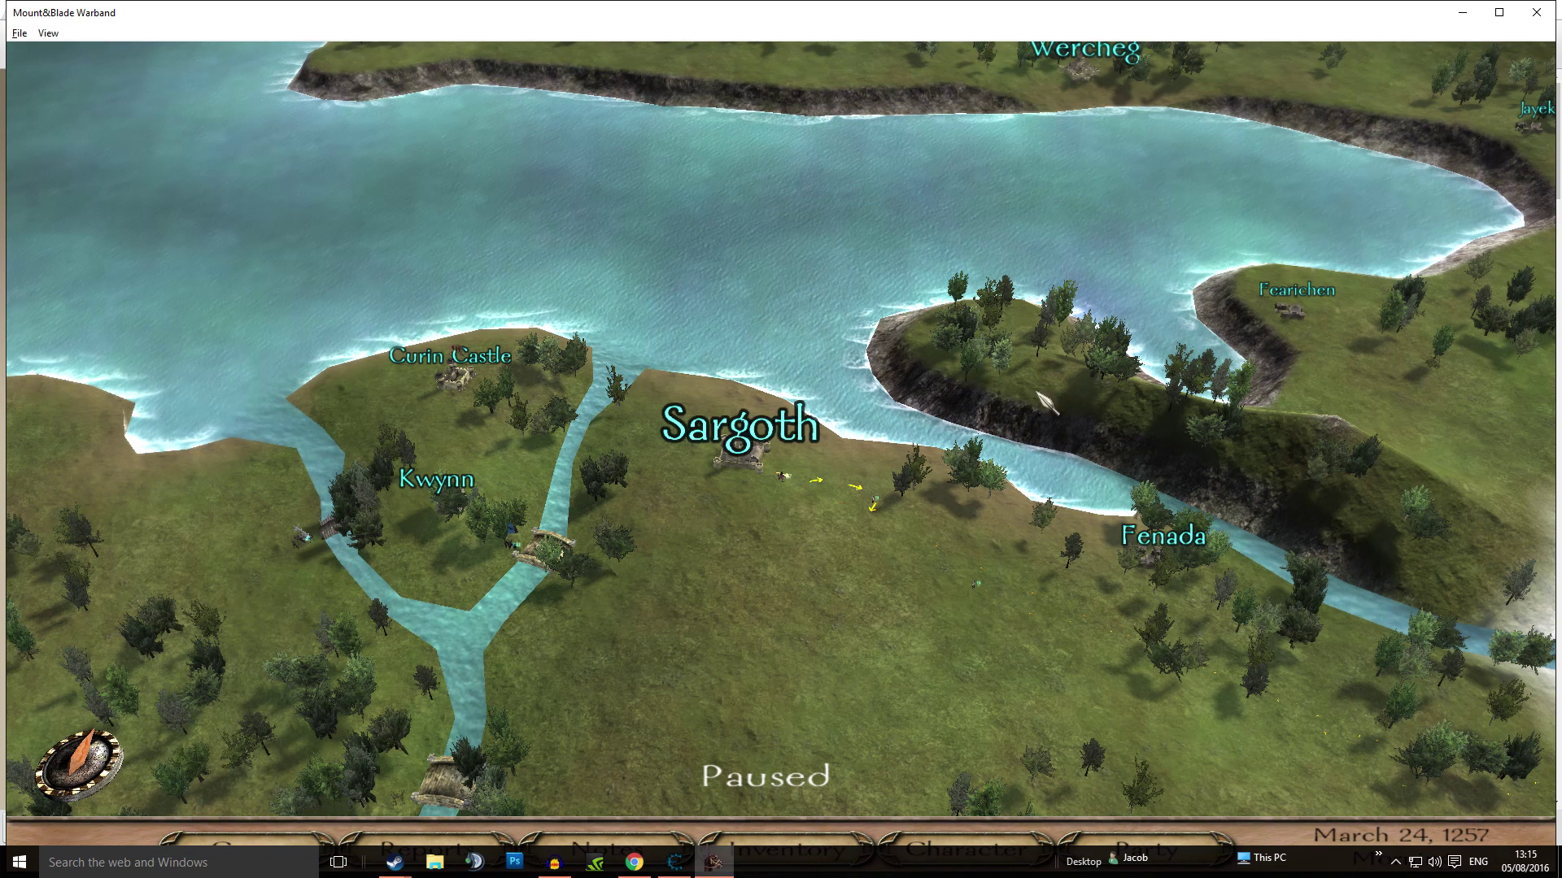
left_click(1139, 846)
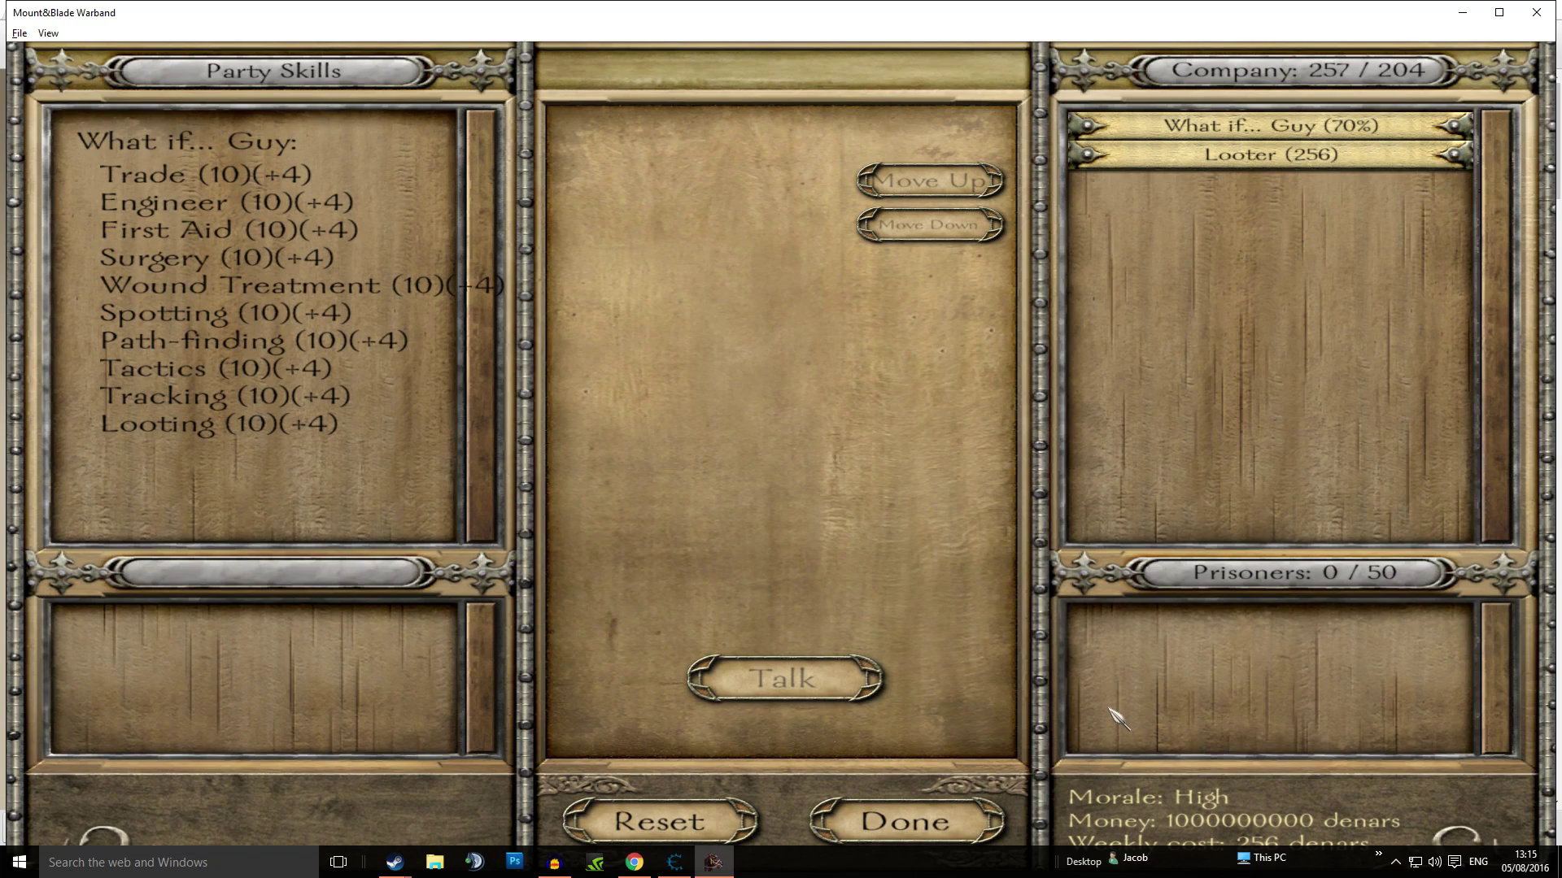